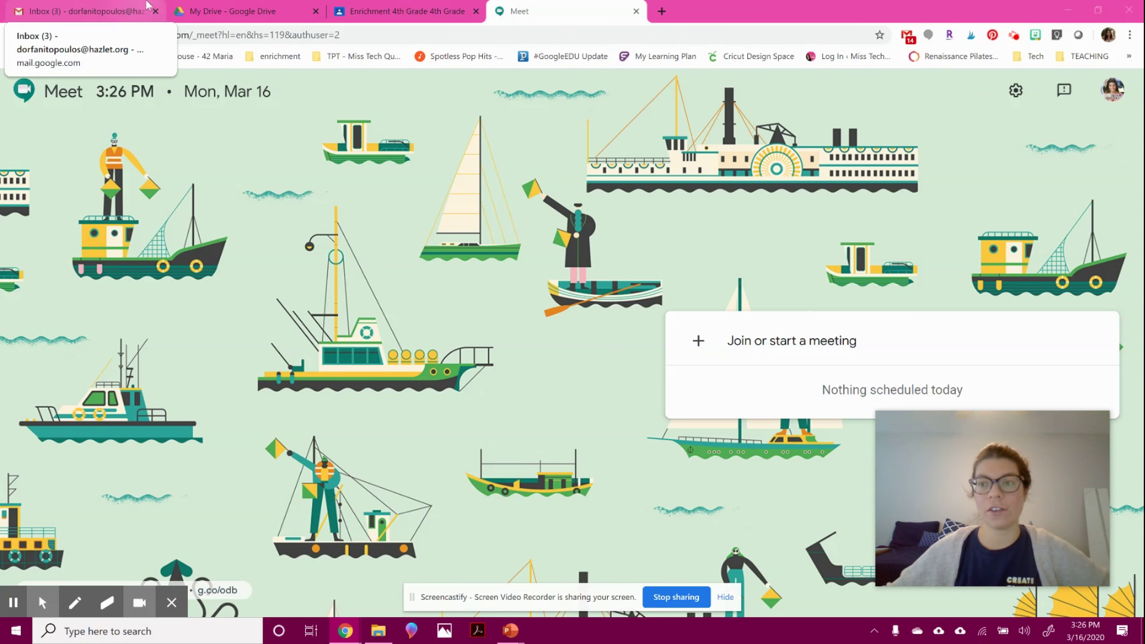
Launch Meet from Gmail's apps grid, move its tab to the end of the strip, and start a meeting
click(89, 11)
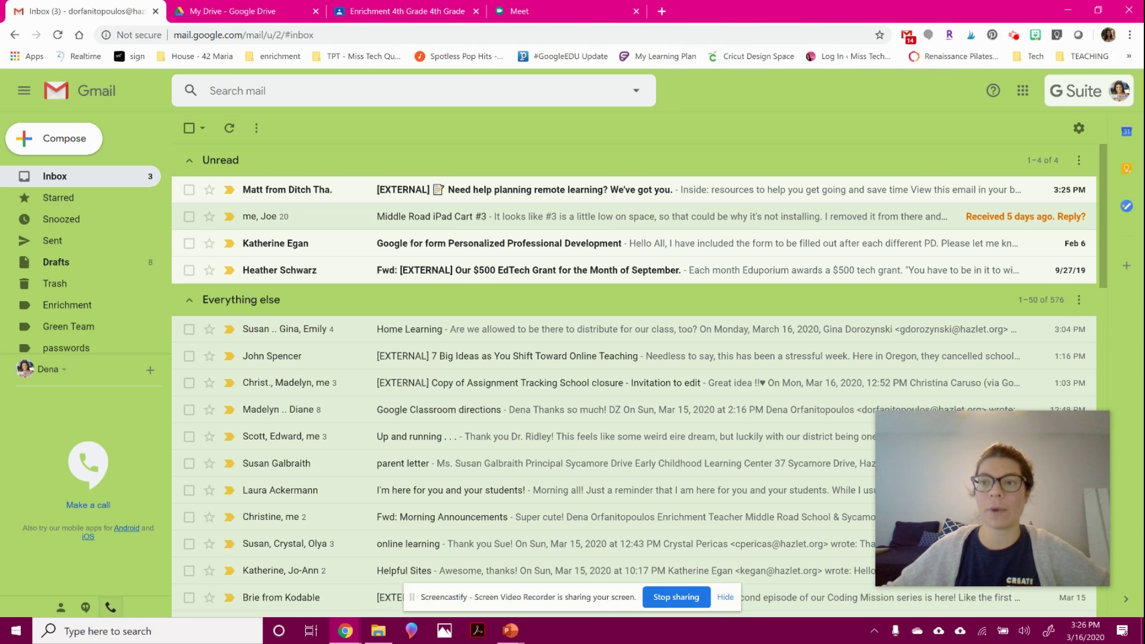
click(1021, 92)
click(1085, 354)
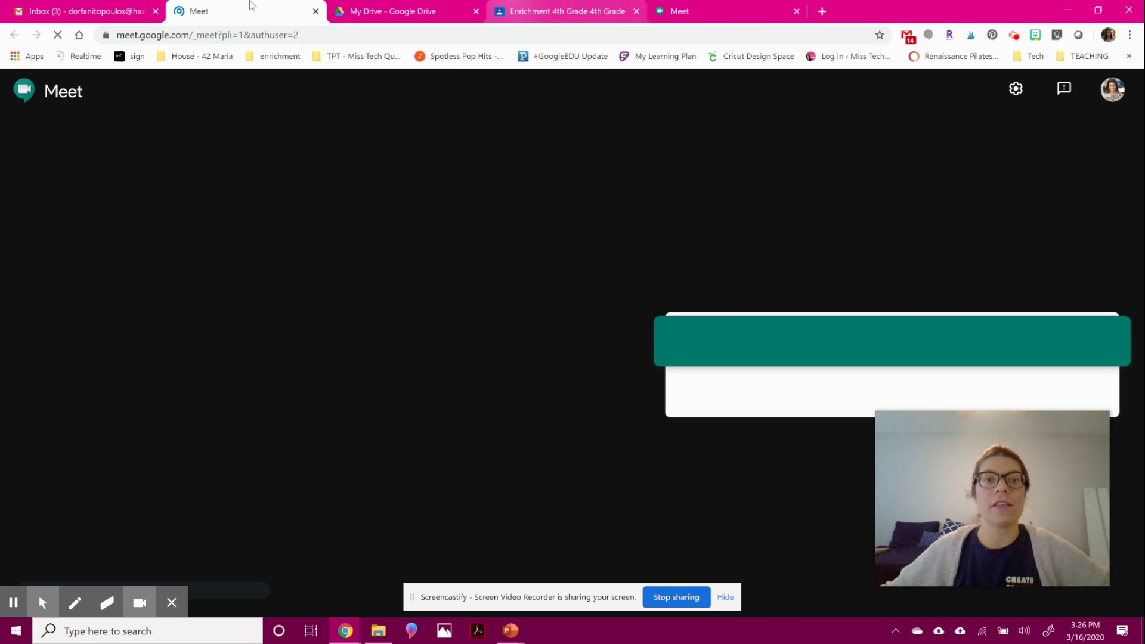
drag(286, 11, 764, 6)
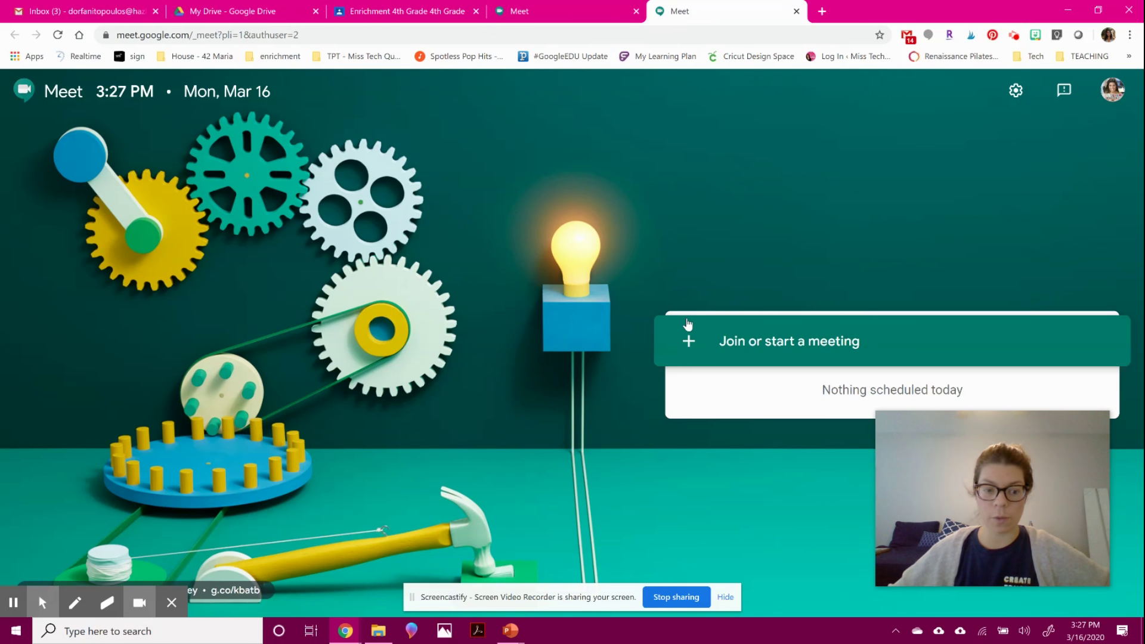
click(800, 347)
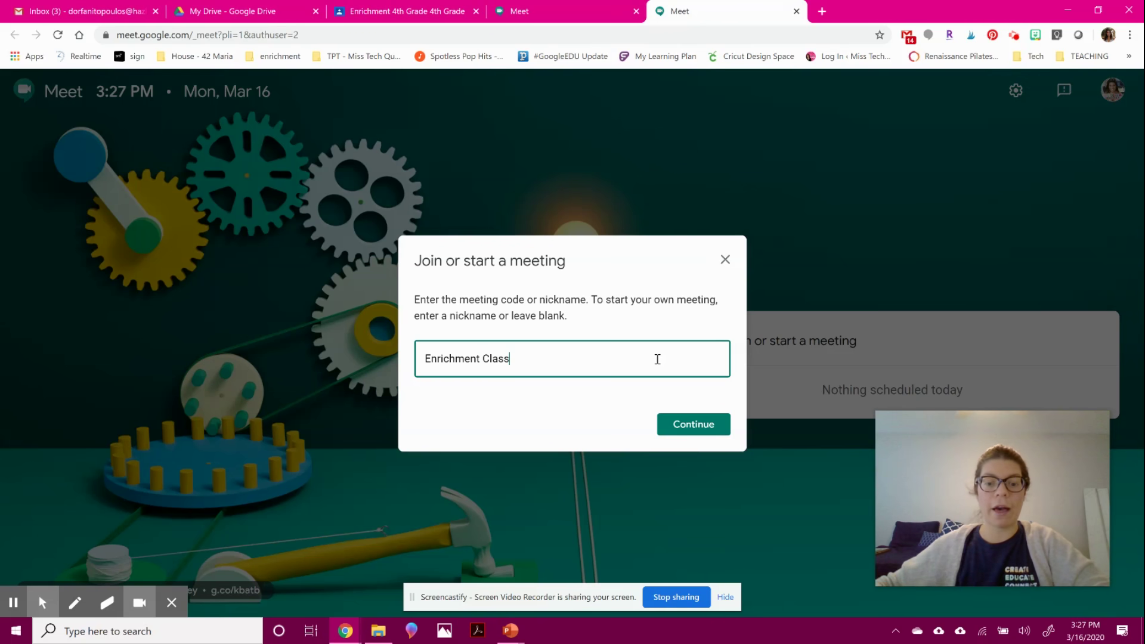
Create a meeting nicknamed 'Enrichment Class' and enter the enrichmentclass meeting
click(677, 422)
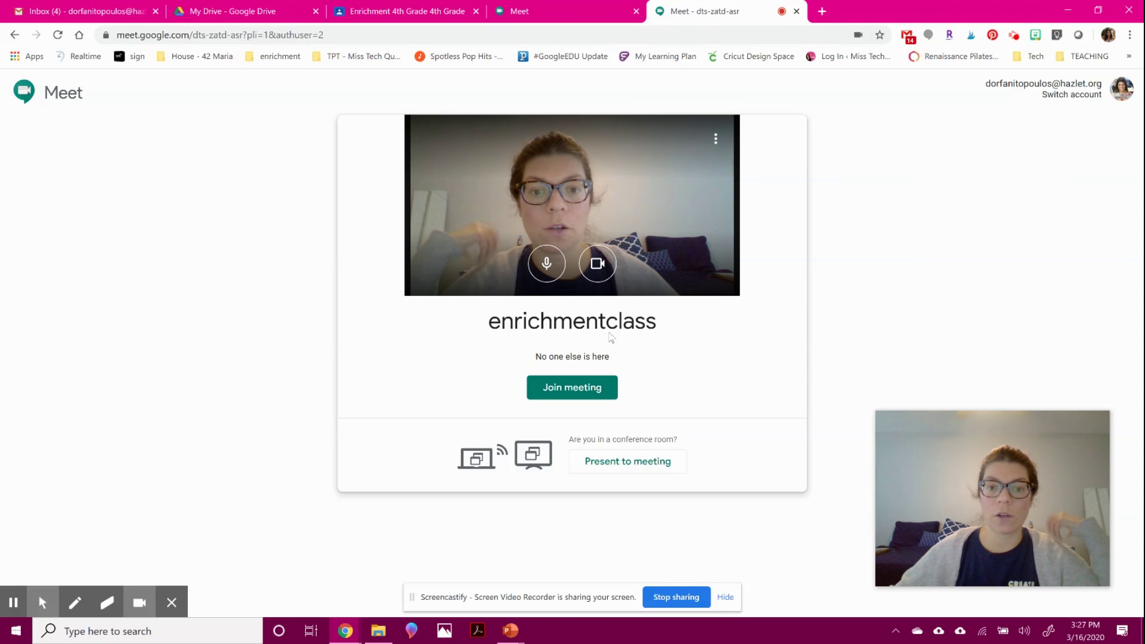
click(553, 389)
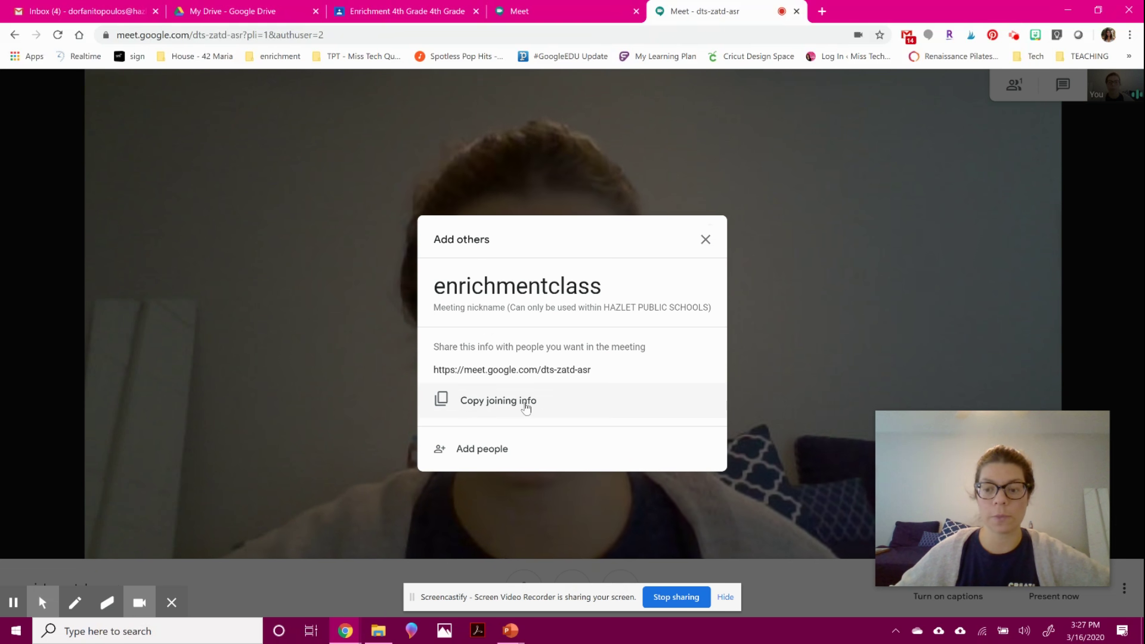
Select the full enrichmentclass meeting link in the Add others dialog, then close the dialog
drag(499, 370, 578, 365)
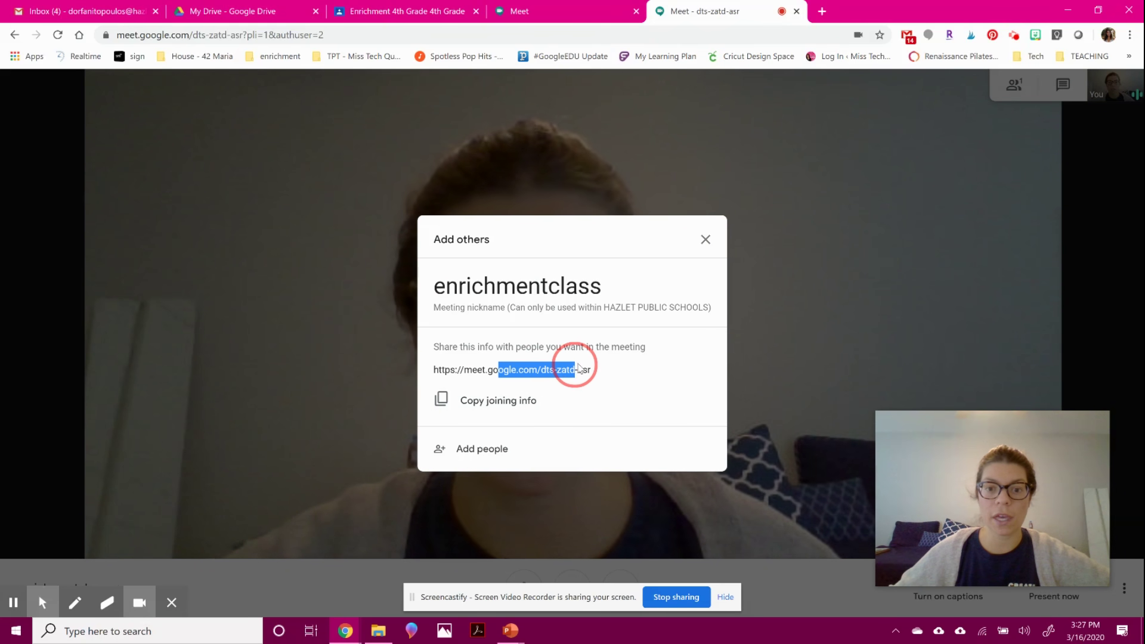
triple_click(555, 369)
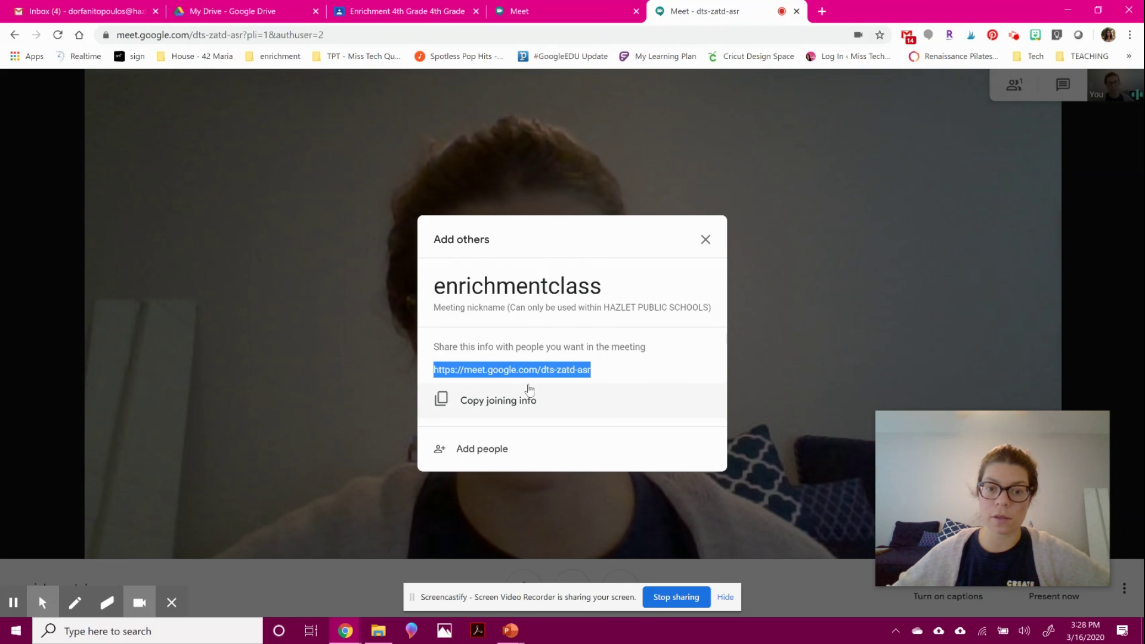
click(705, 239)
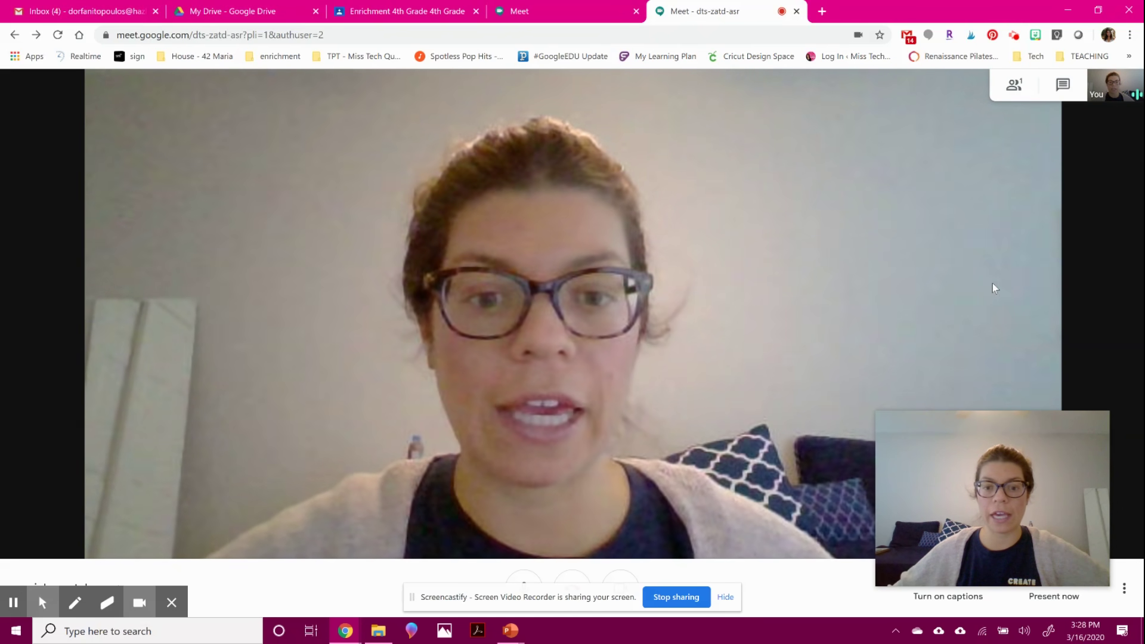
Post 'Hello Class!' to everyone in the meeting chat and return to the participant list
mouse_move(1036, 474)
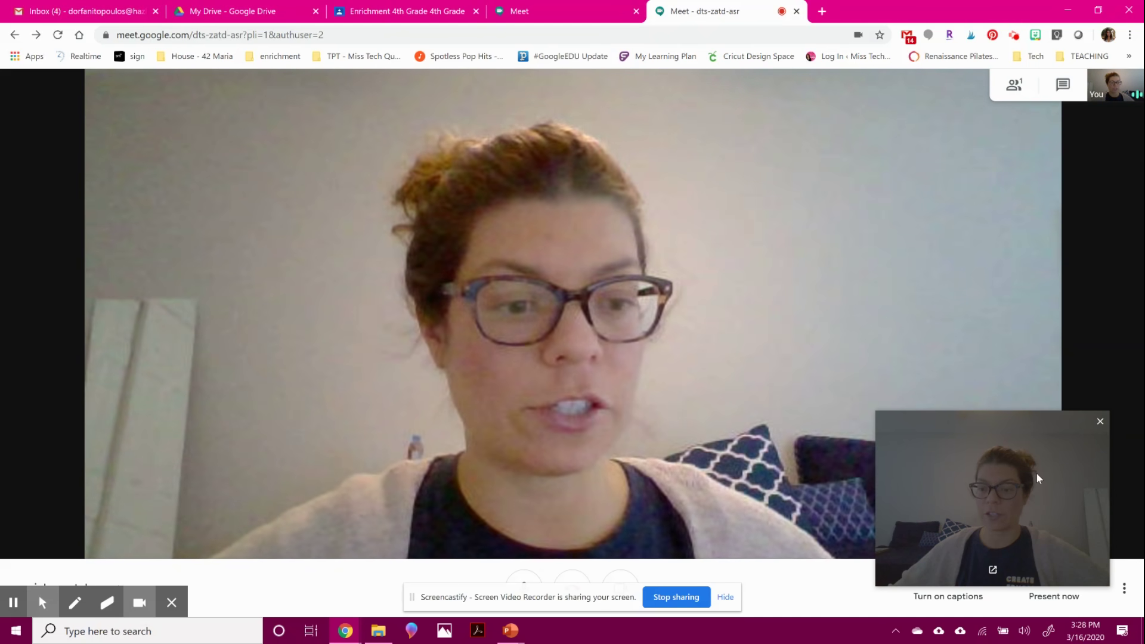
drag(1046, 431, 1064, 442)
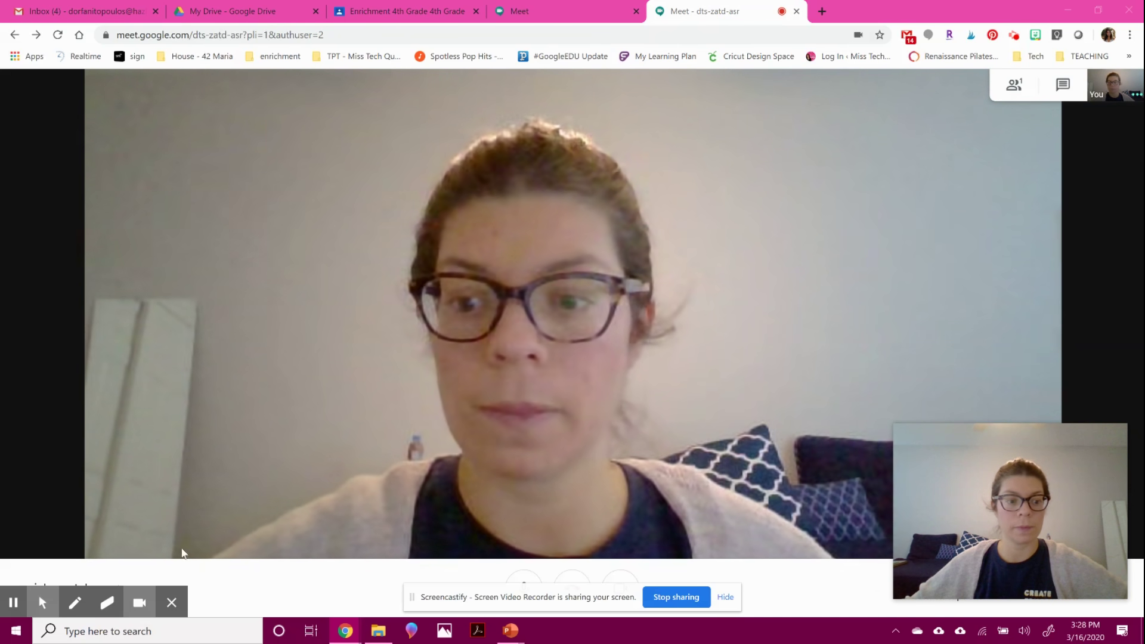
click(139, 602)
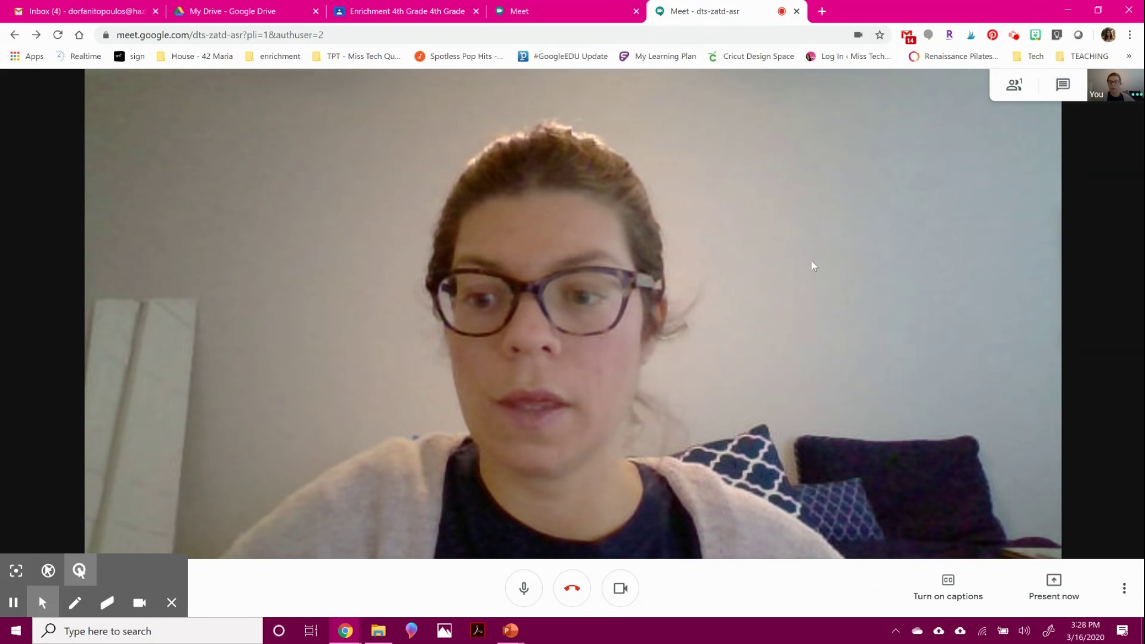
click(1021, 94)
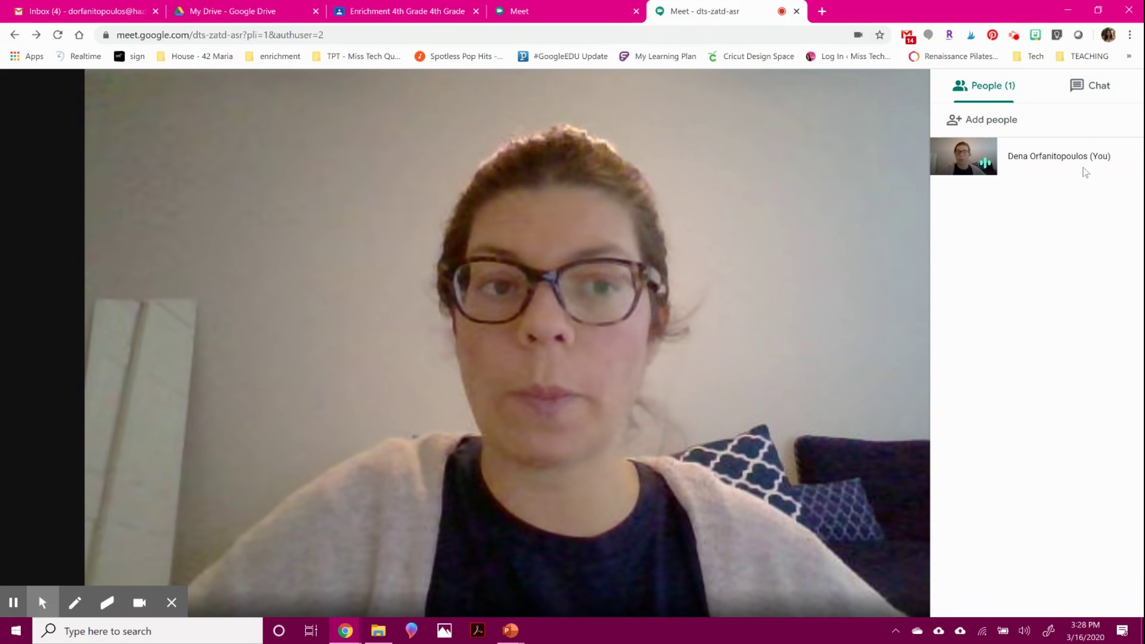
click(1077, 86)
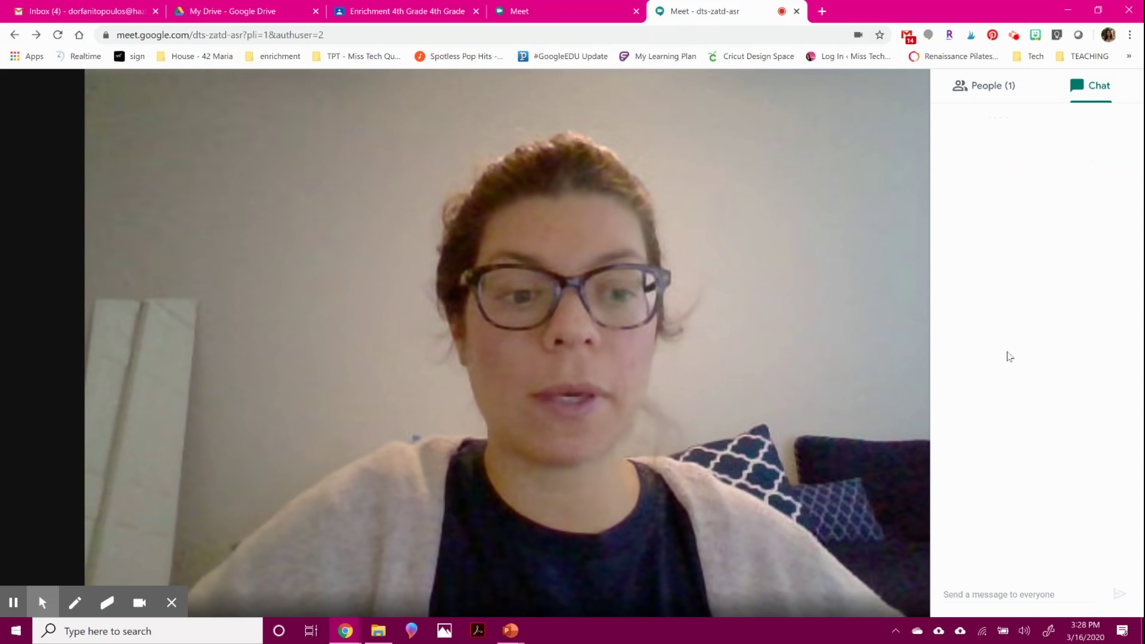
click(1019, 595)
text(He)
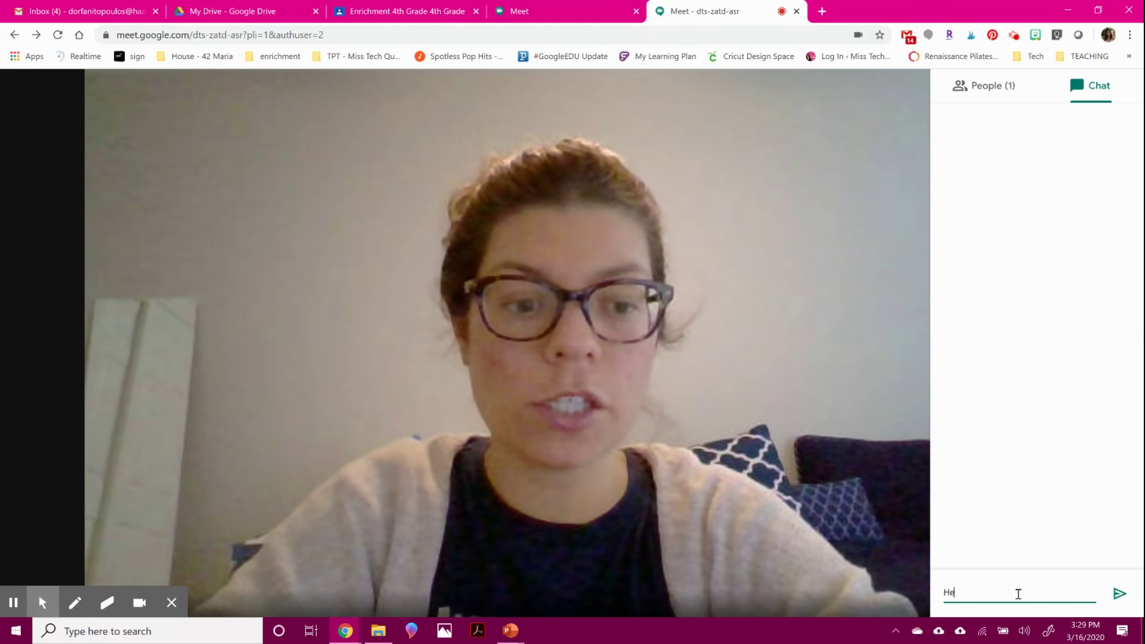
text(llo Class!)
key(Return)
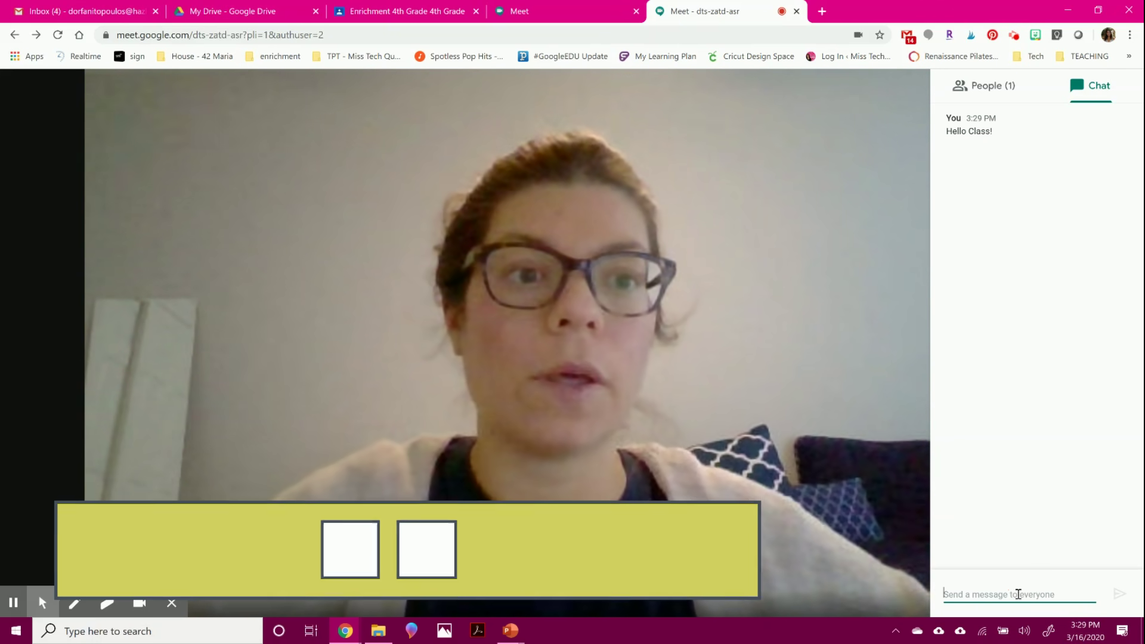
click(984, 86)
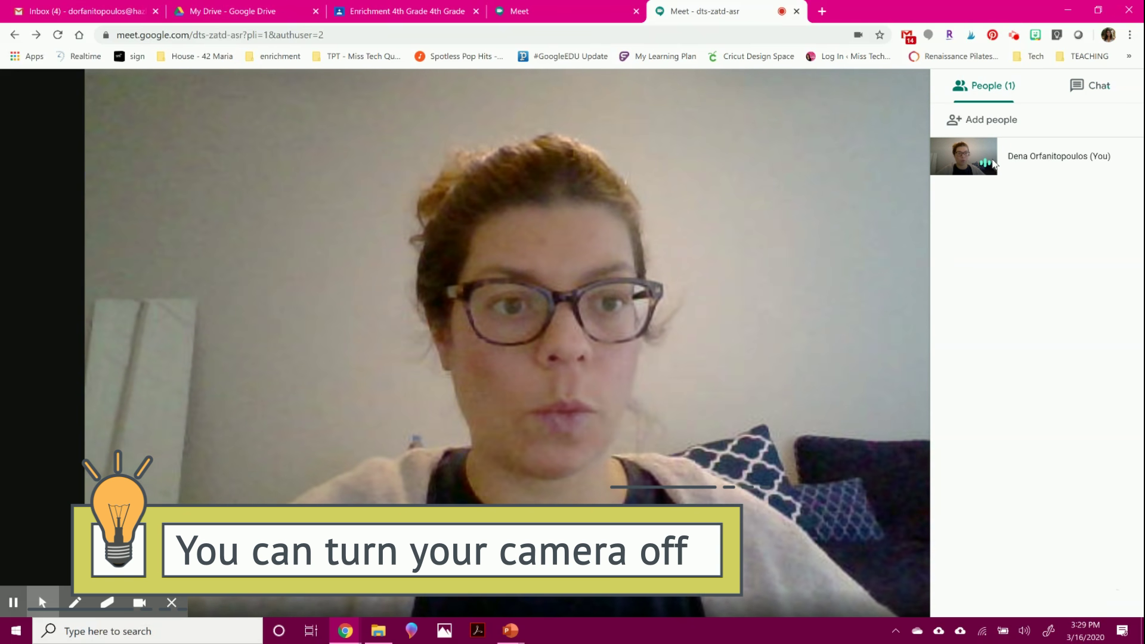
Close the participants panel, toggle the camera, then reopen the People panel and close it again
click(825, 199)
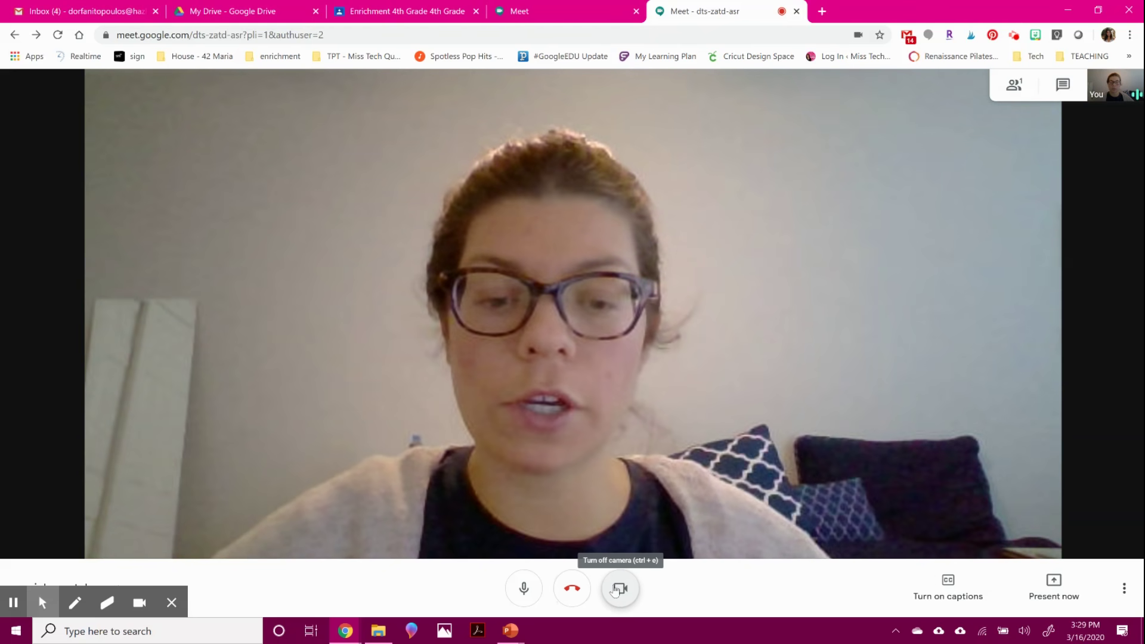
click(620, 589)
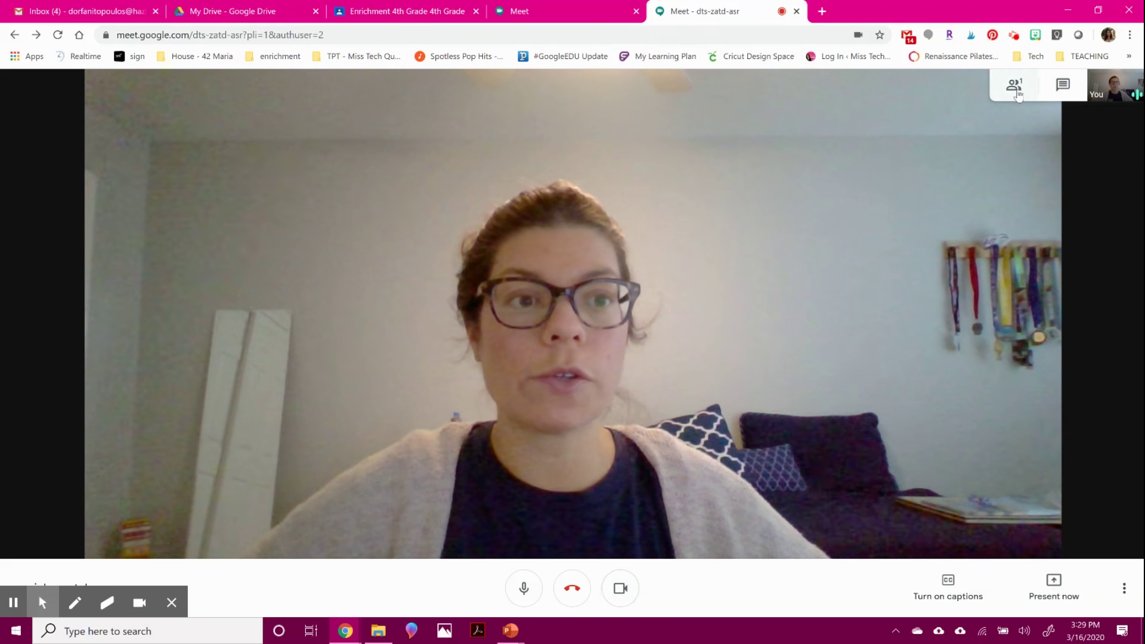
click(1016, 88)
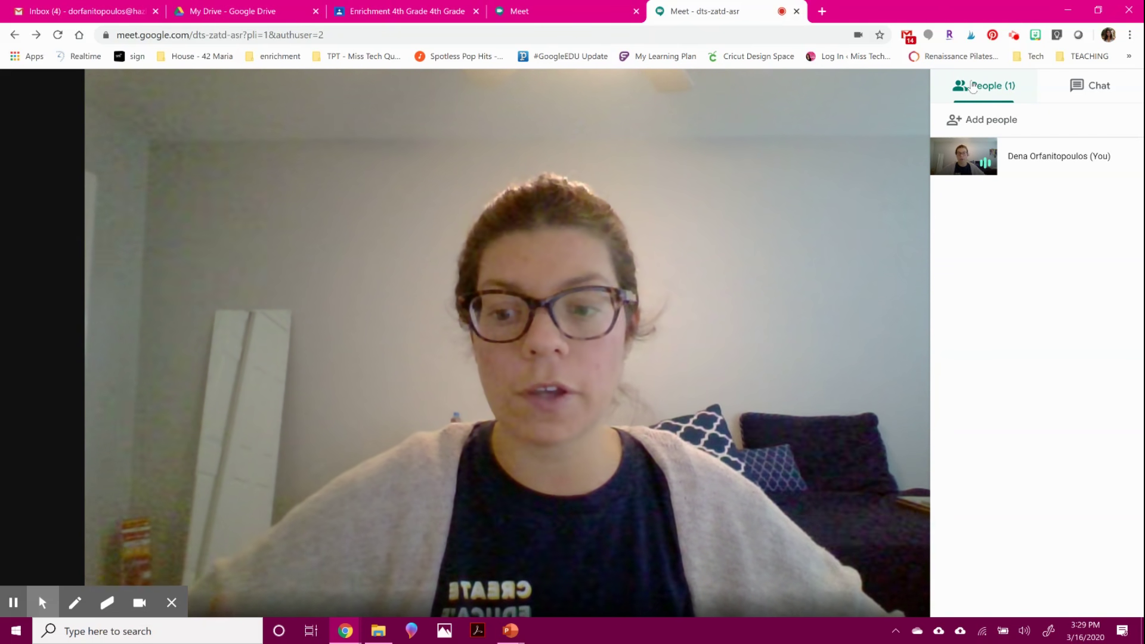
click(973, 87)
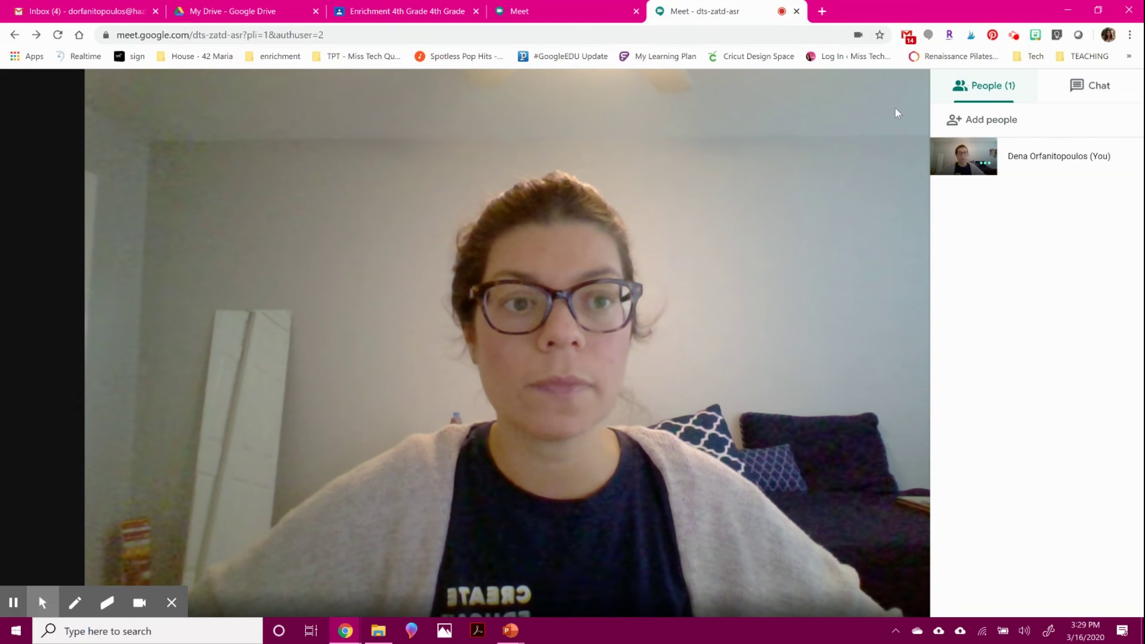
click(854, 134)
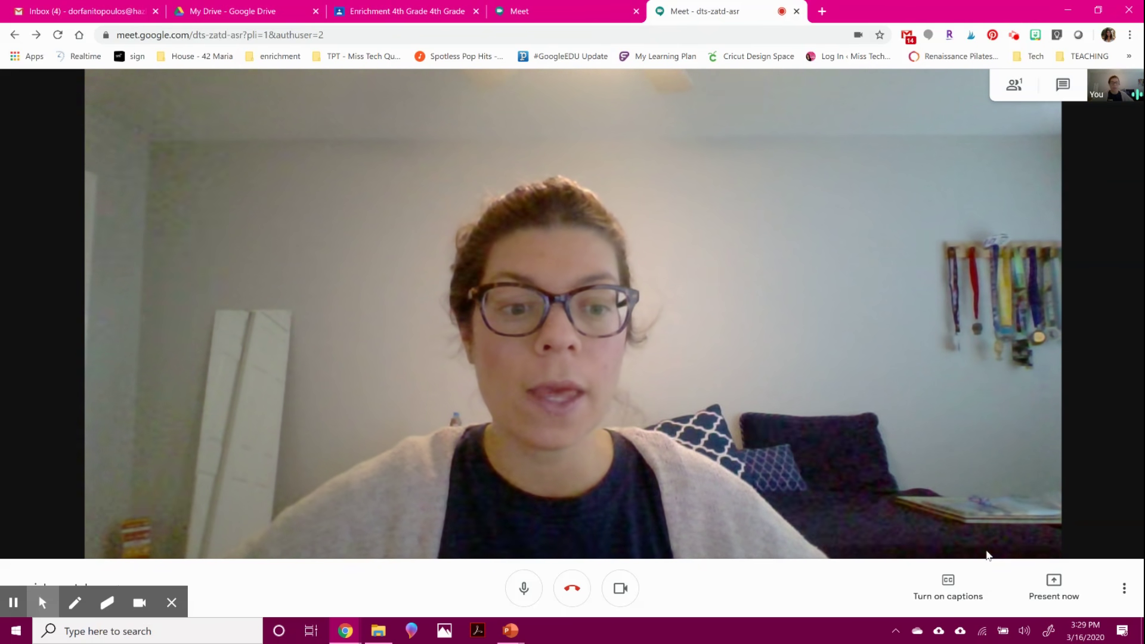
Circle the captions button with a magenta annotation, then turn on live captions
mouse_move(120, 616)
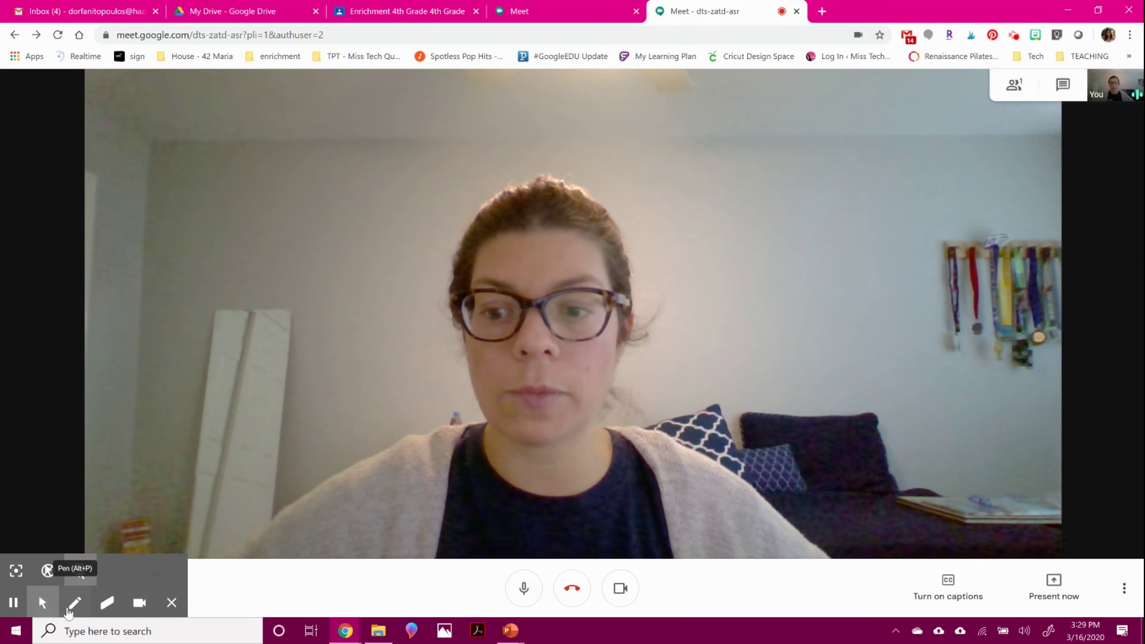
click(70, 606)
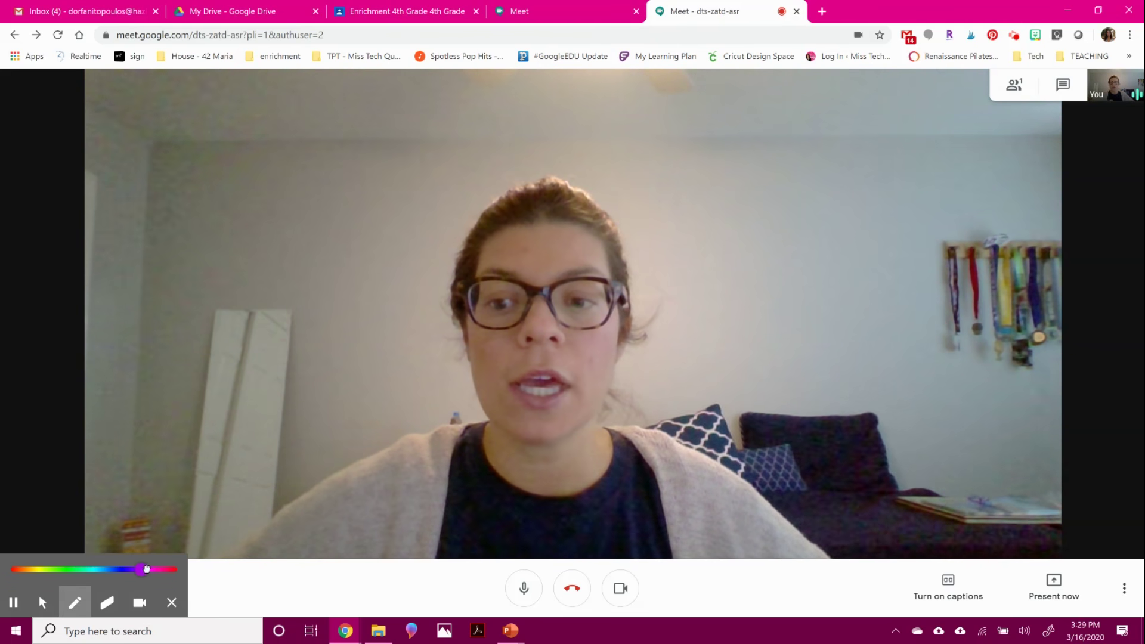
drag(146, 569, 148, 569)
mouse_move(914, 599)
mouse_down()
mouse_move(971, 567)
mouse_move(940, 564)
mouse_up()
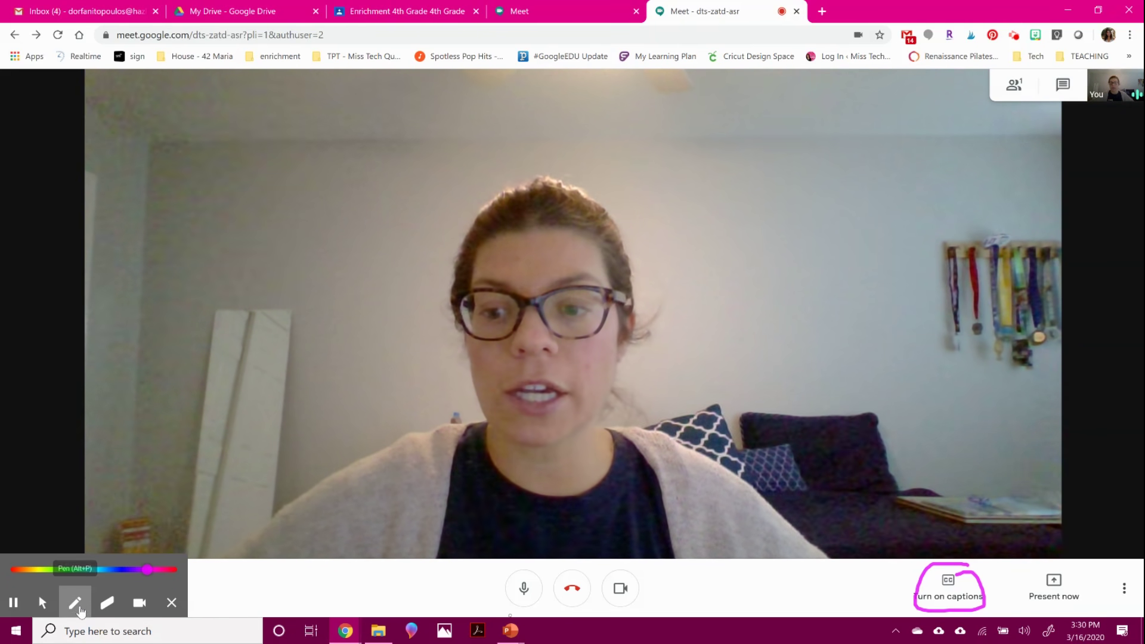
click(44, 604)
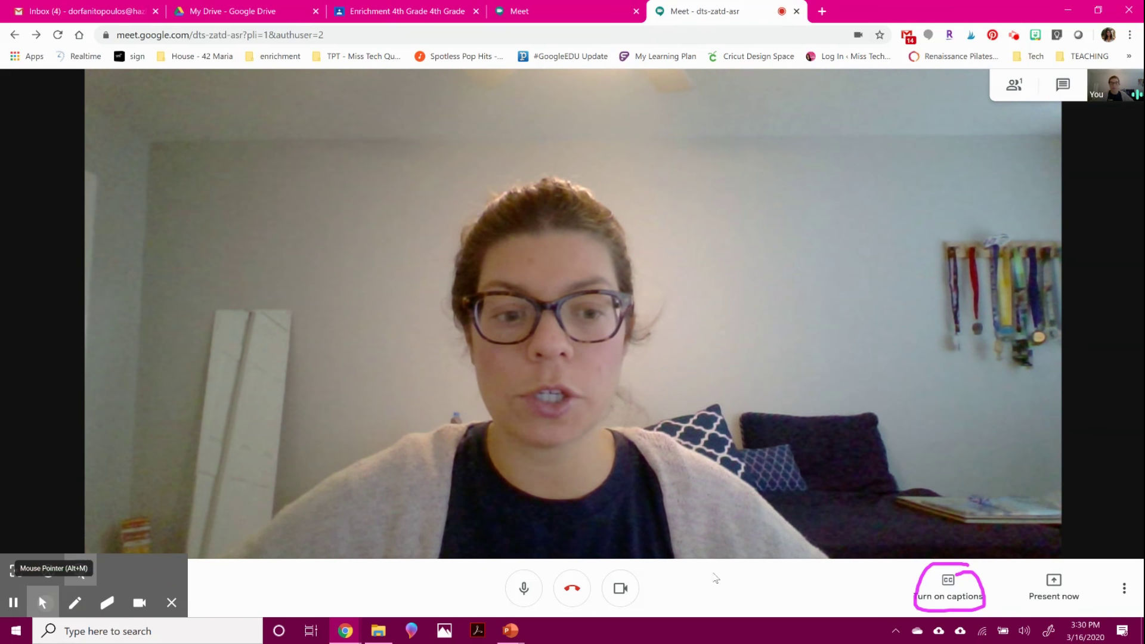
click(946, 585)
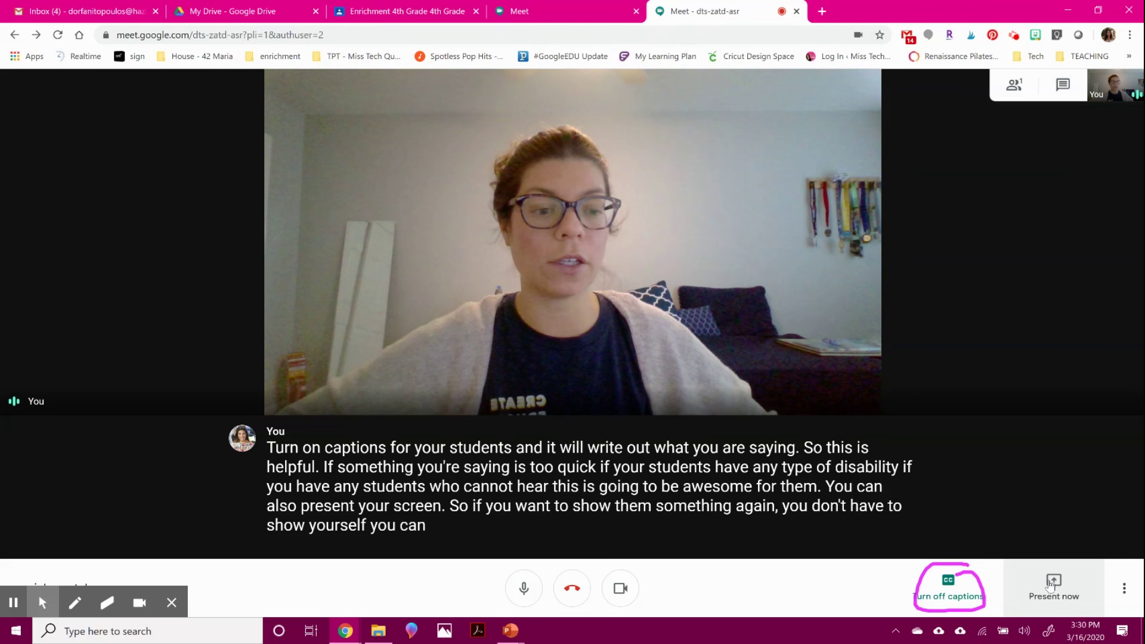
Present the TIC-TAC-STEM slides window to everyone using Present now's 'A window' option
click(1052, 583)
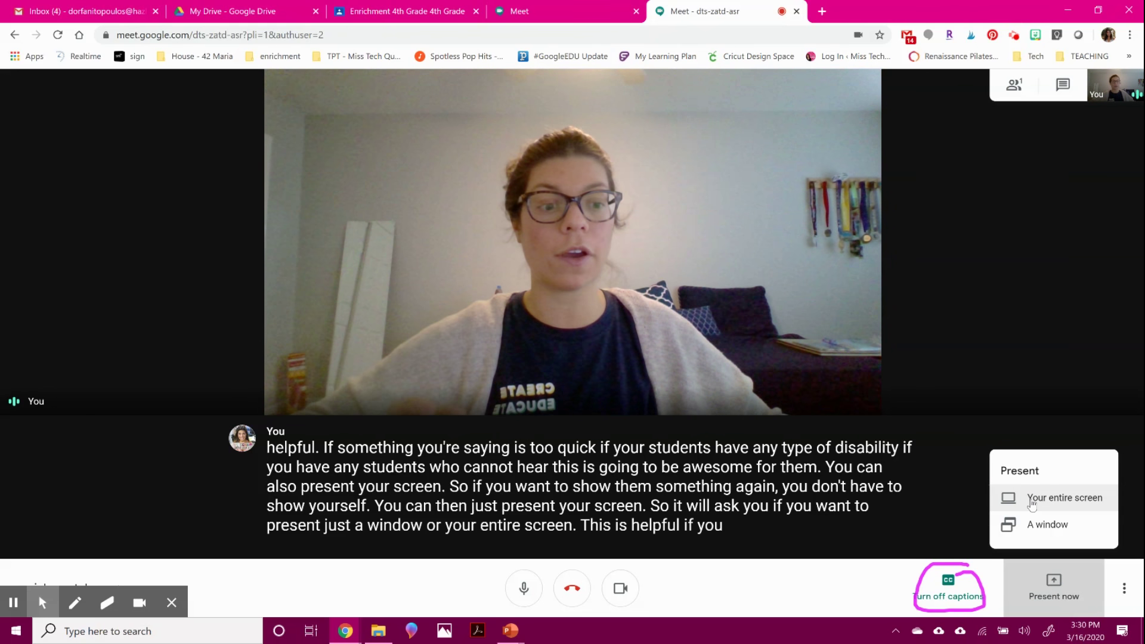
click(1040, 530)
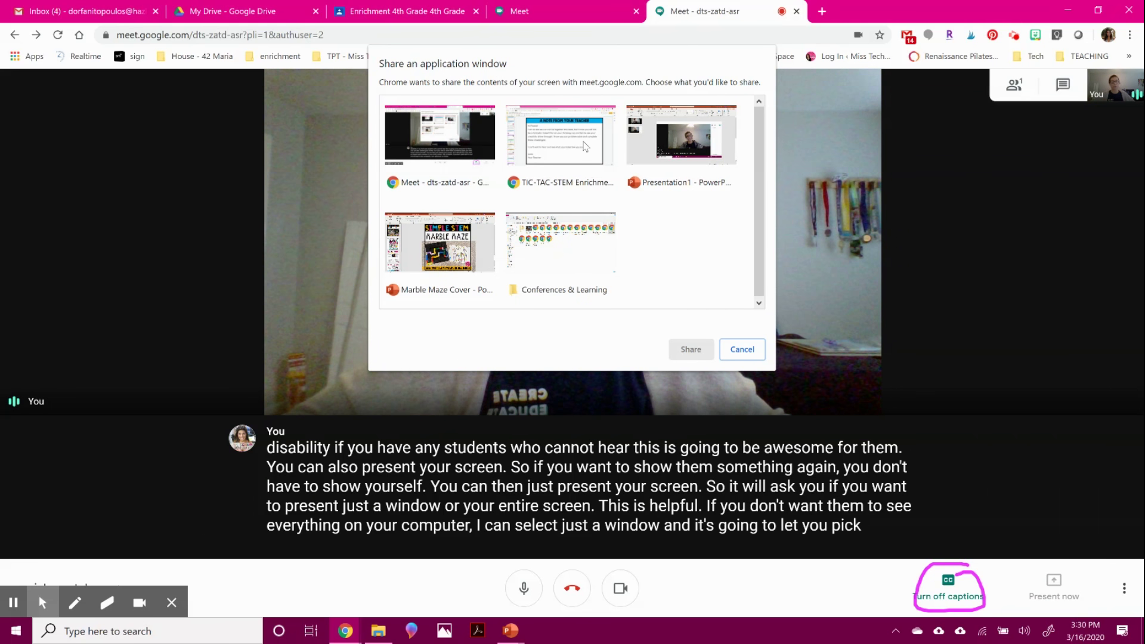
click(586, 146)
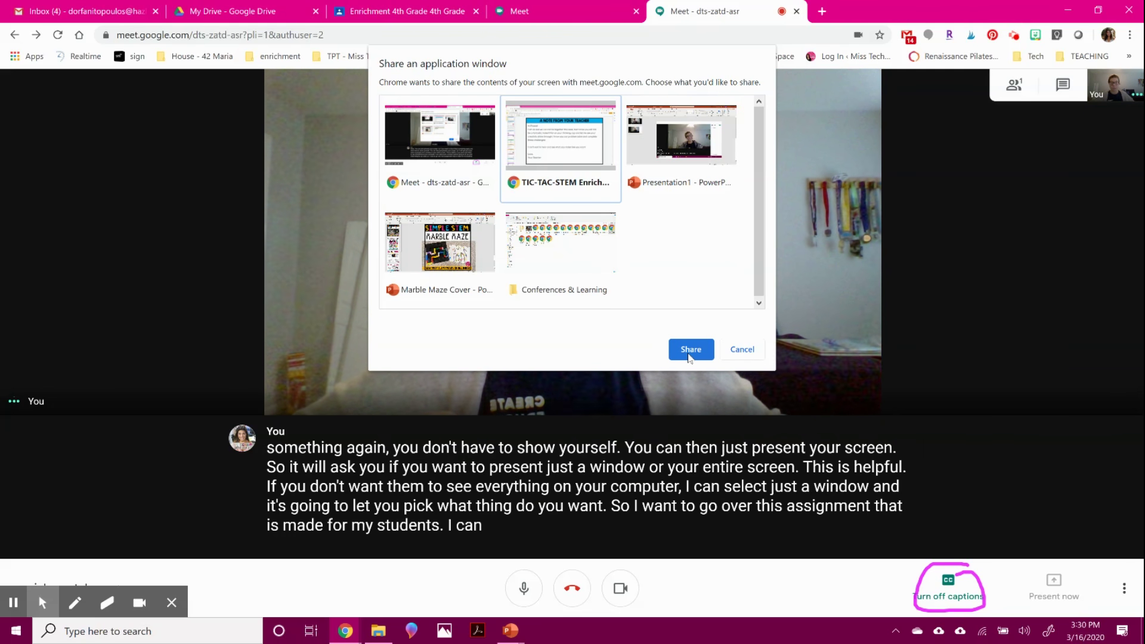
click(690, 351)
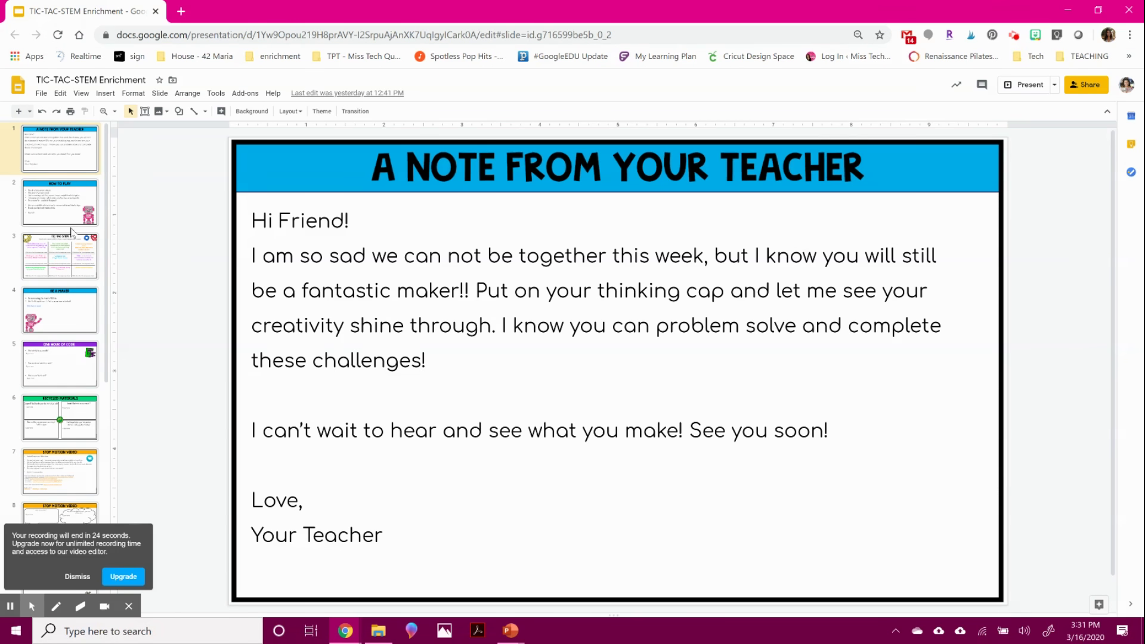
Page through How to Play, Be a Maker and One Hour of Code to Recycled Materials
click(76, 199)
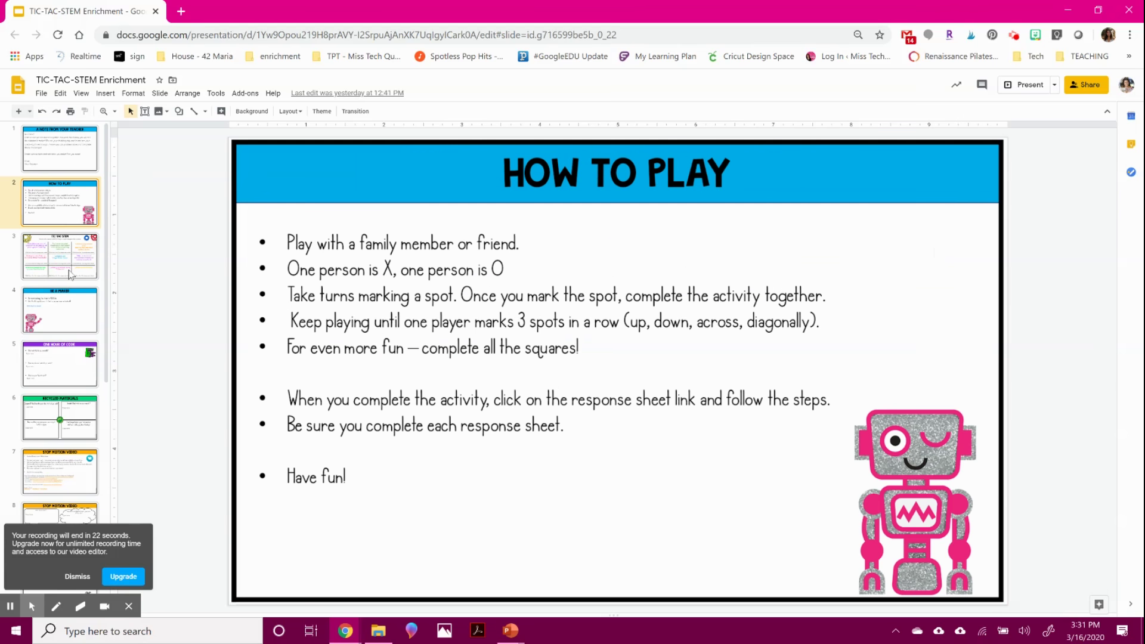
click(70, 315)
click(76, 362)
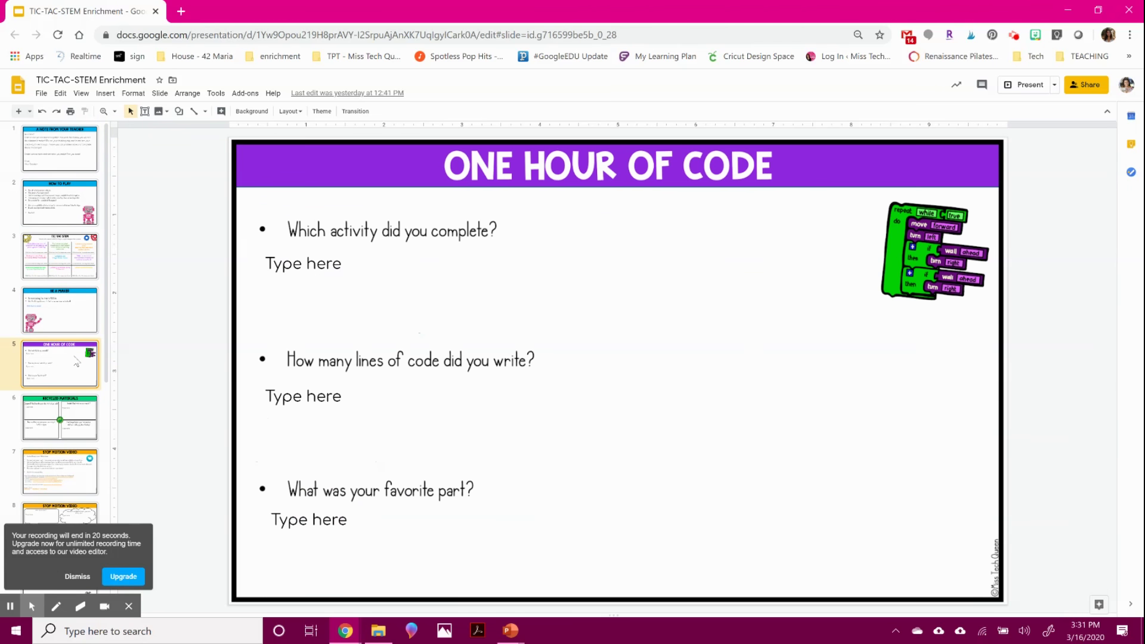
click(70, 414)
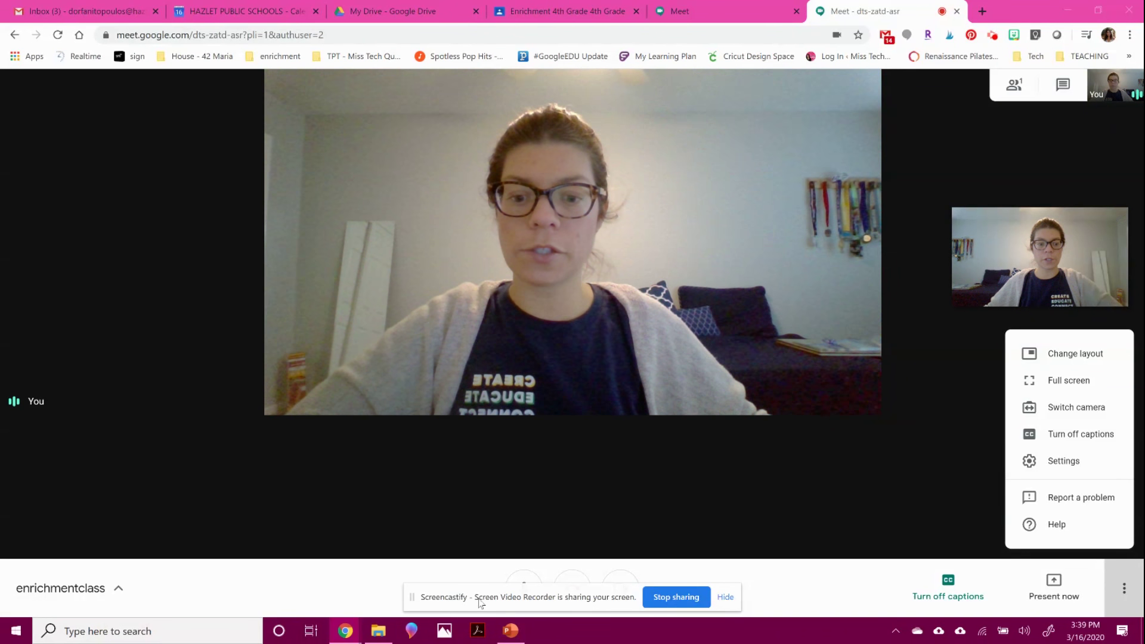
click(108, 589)
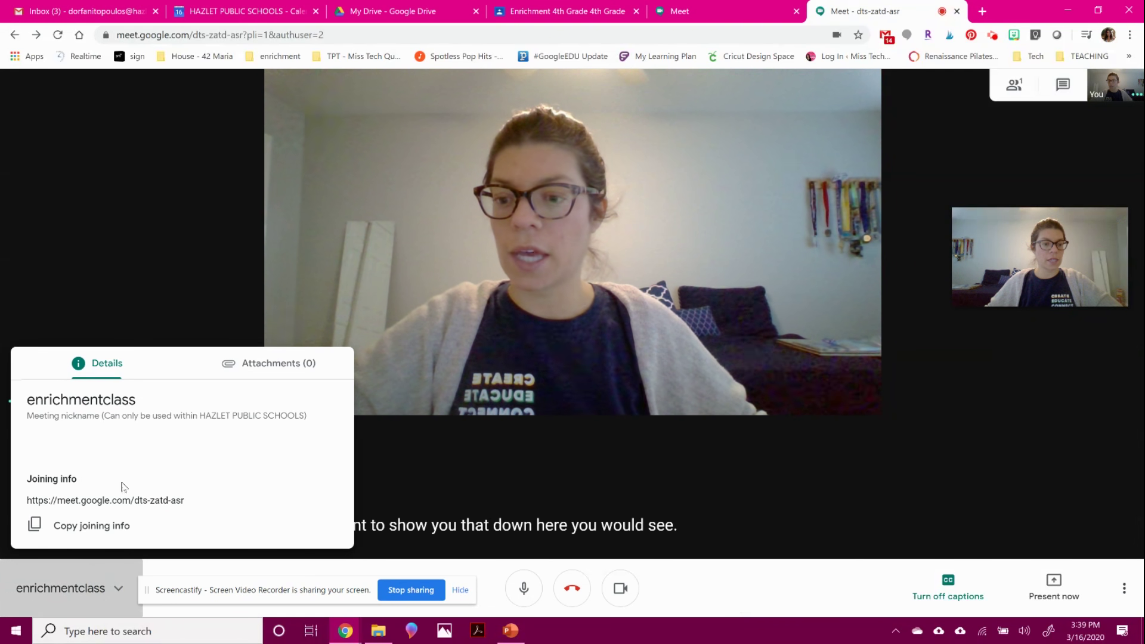
click(233, 361)
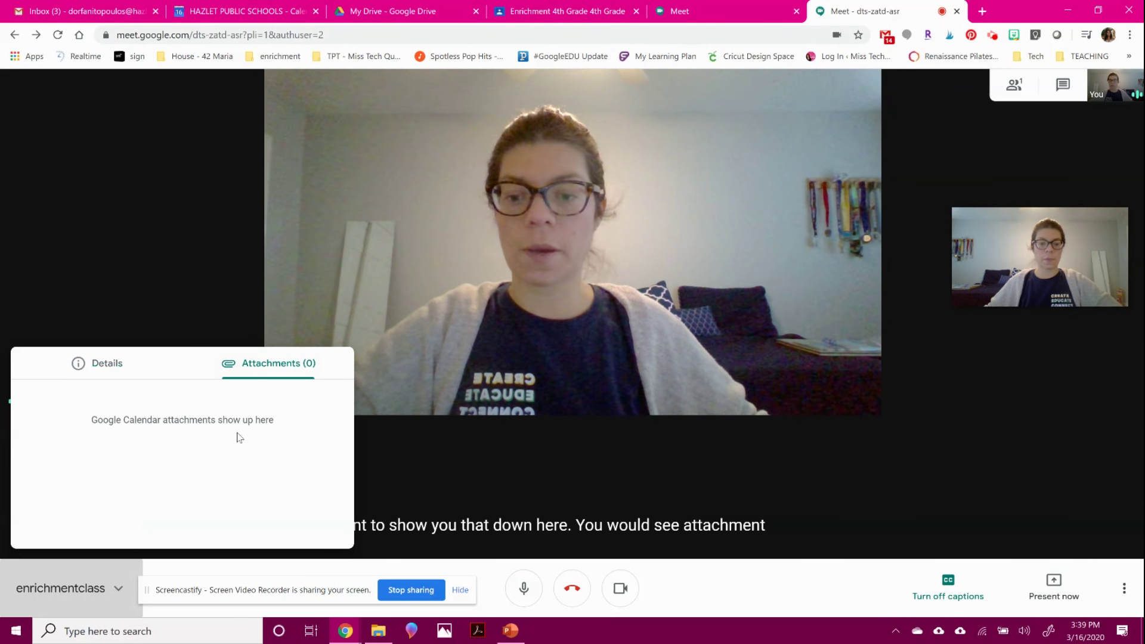
click(124, 368)
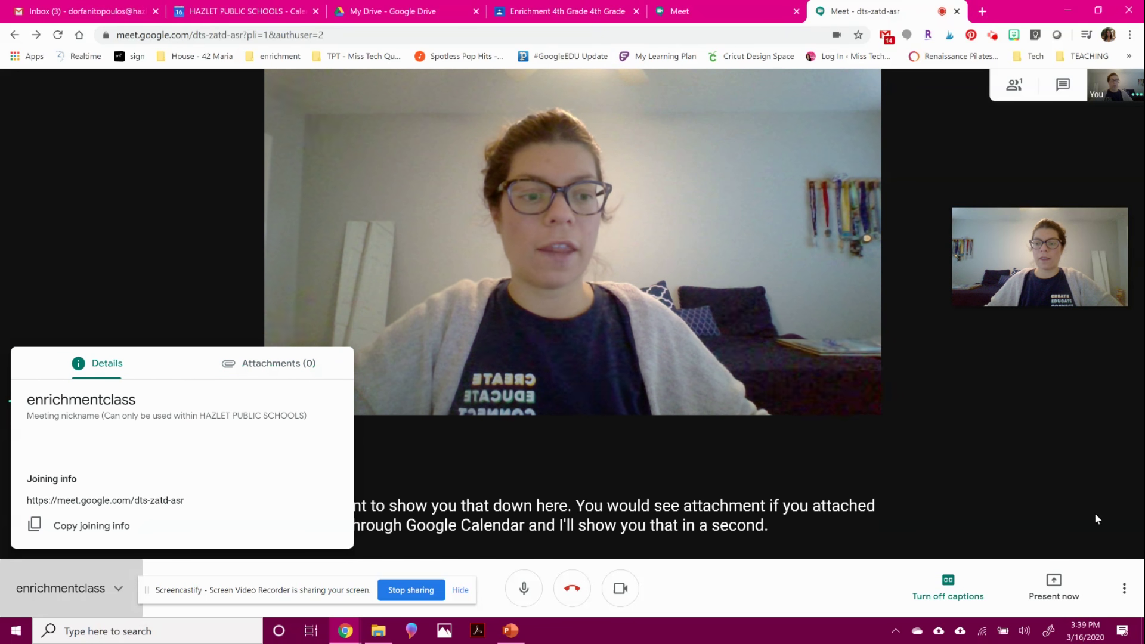
click(1132, 597)
click(1134, 600)
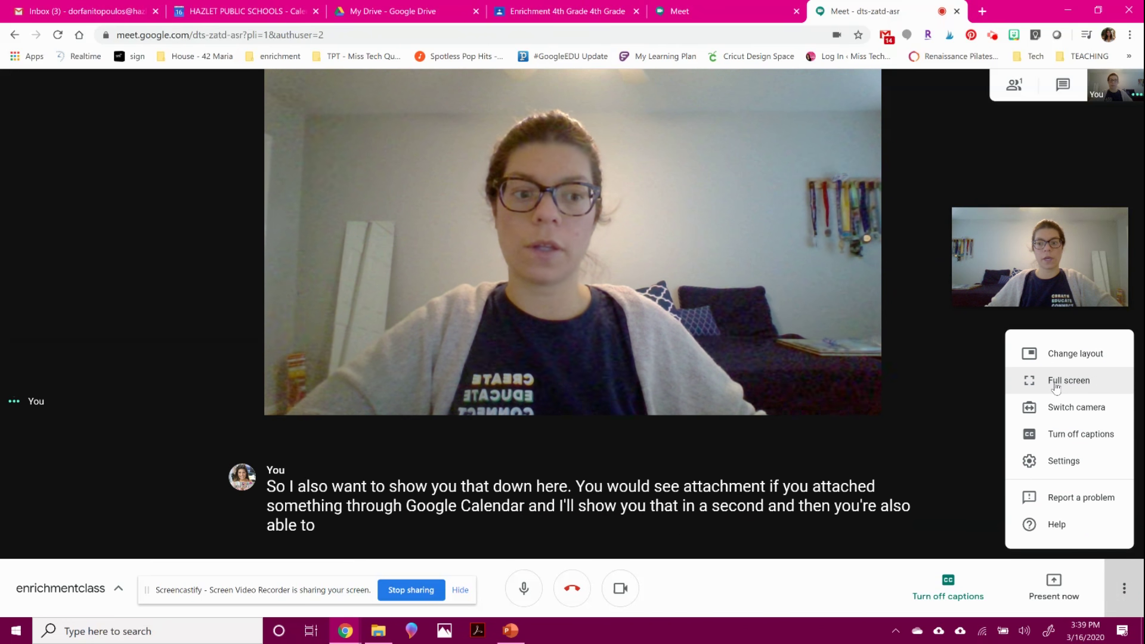
click(1081, 363)
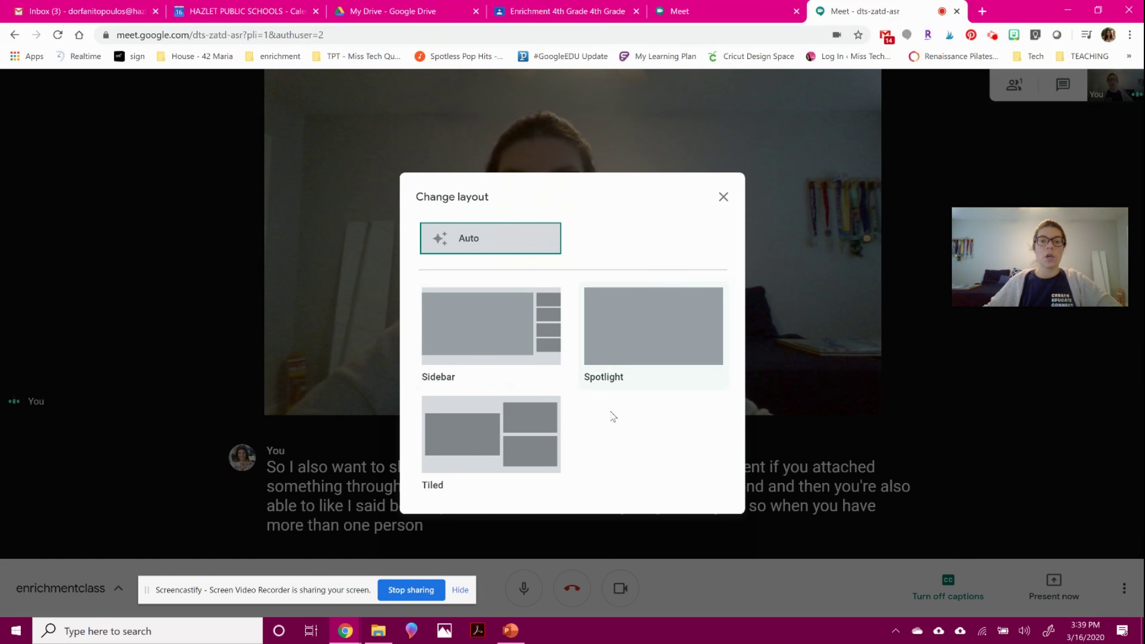
click(724, 197)
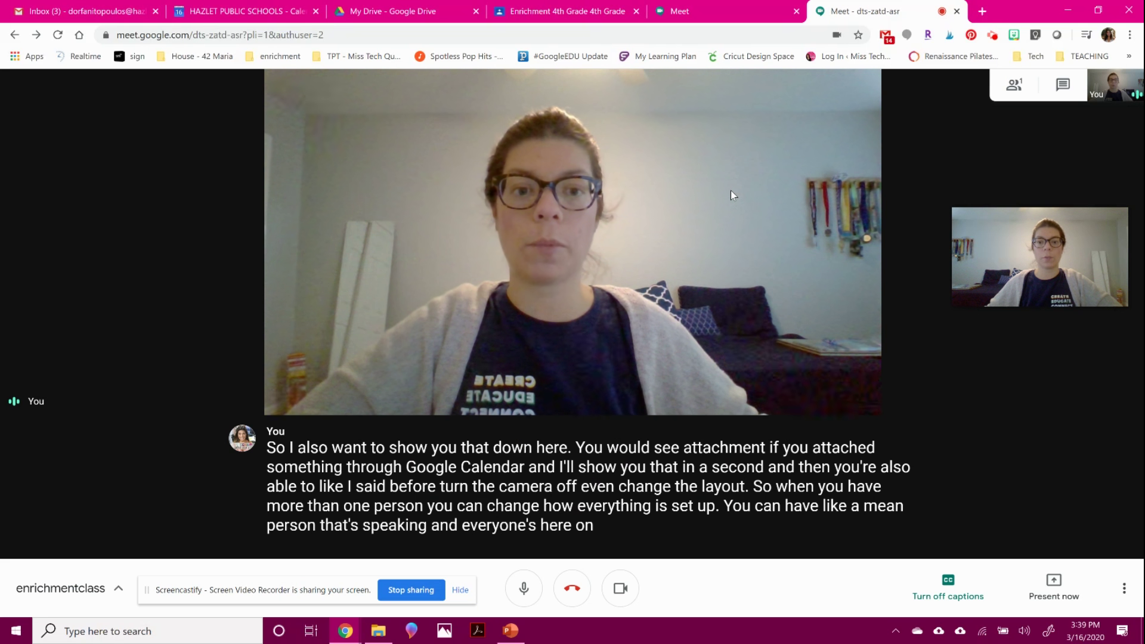
Discard the blank event draft, open Calendar from Gmail's apps grid, and start a Mar 17 event
click(255, 5)
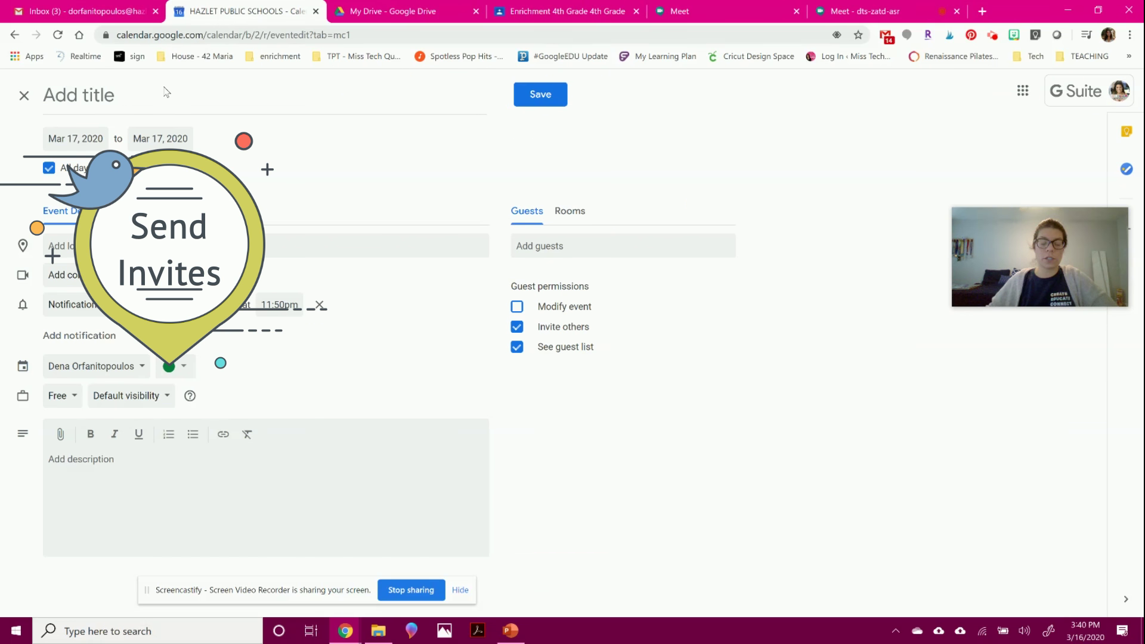
click(24, 95)
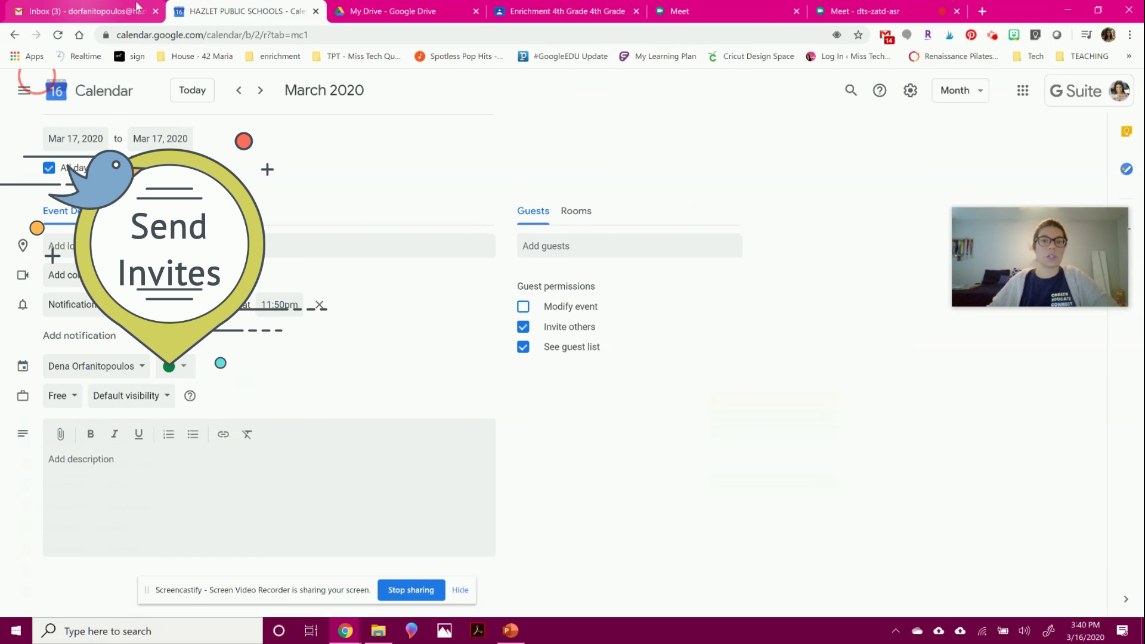
click(83, 10)
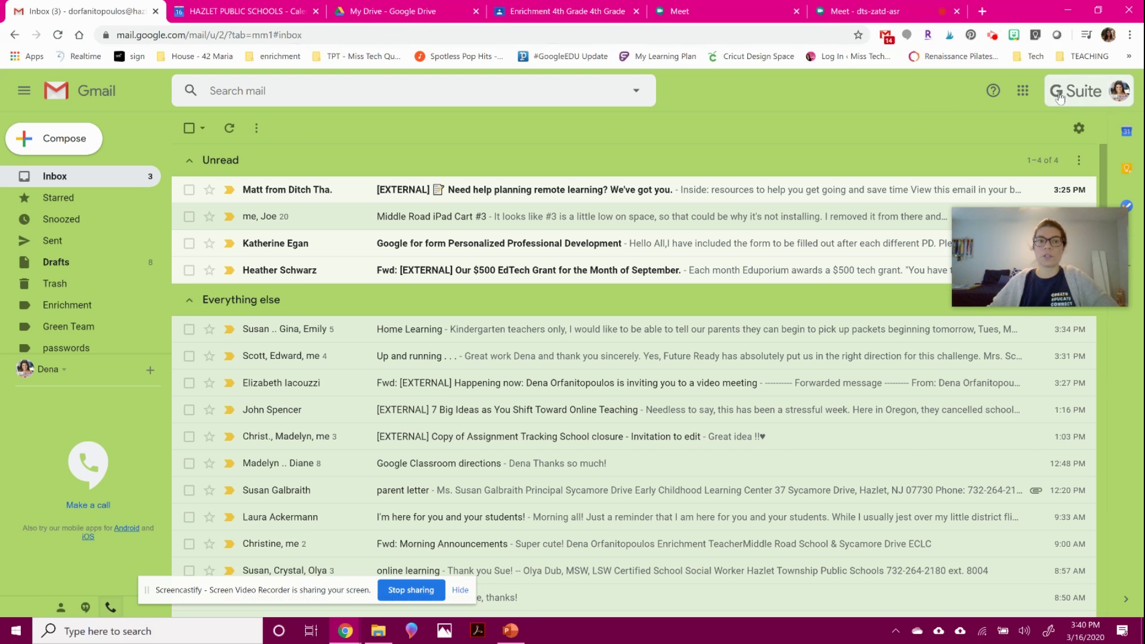
click(1028, 93)
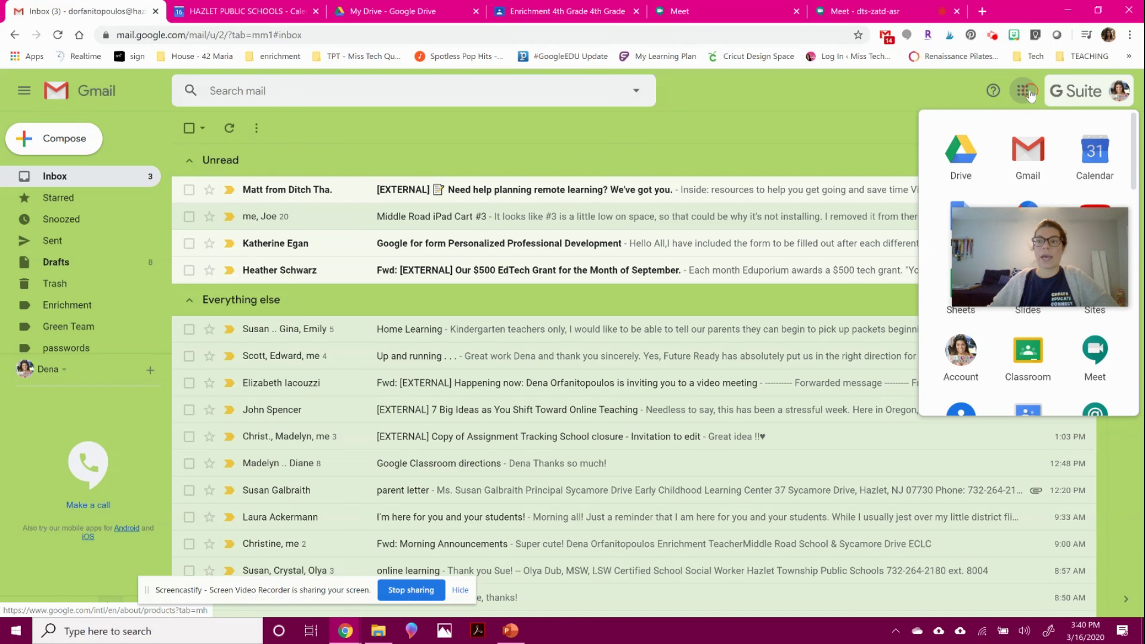
click(1094, 154)
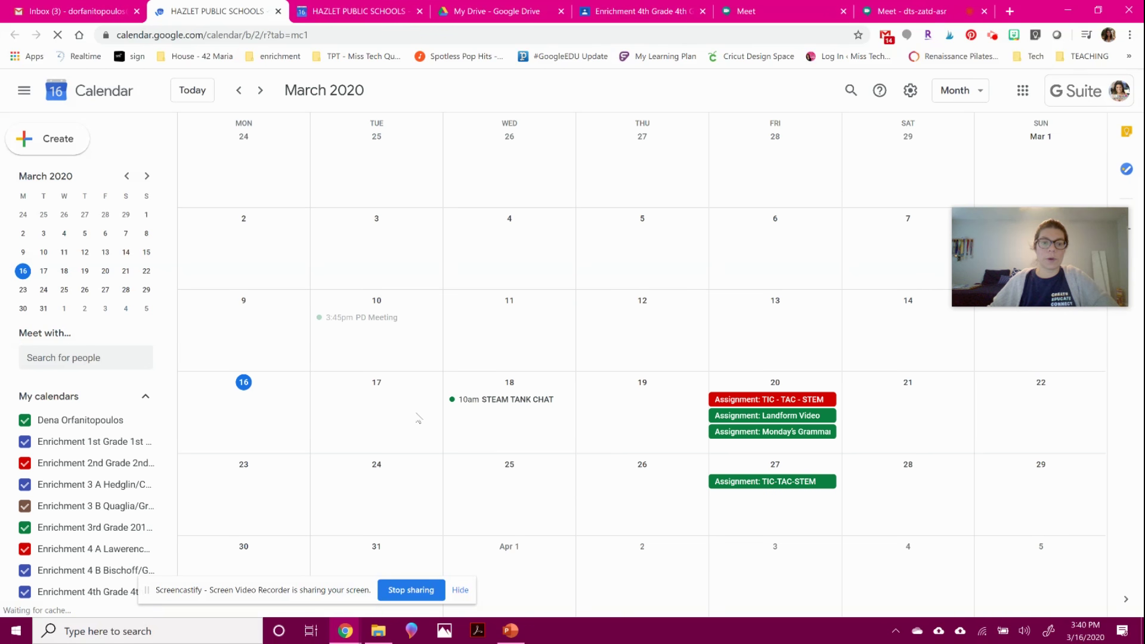
click(315, 406)
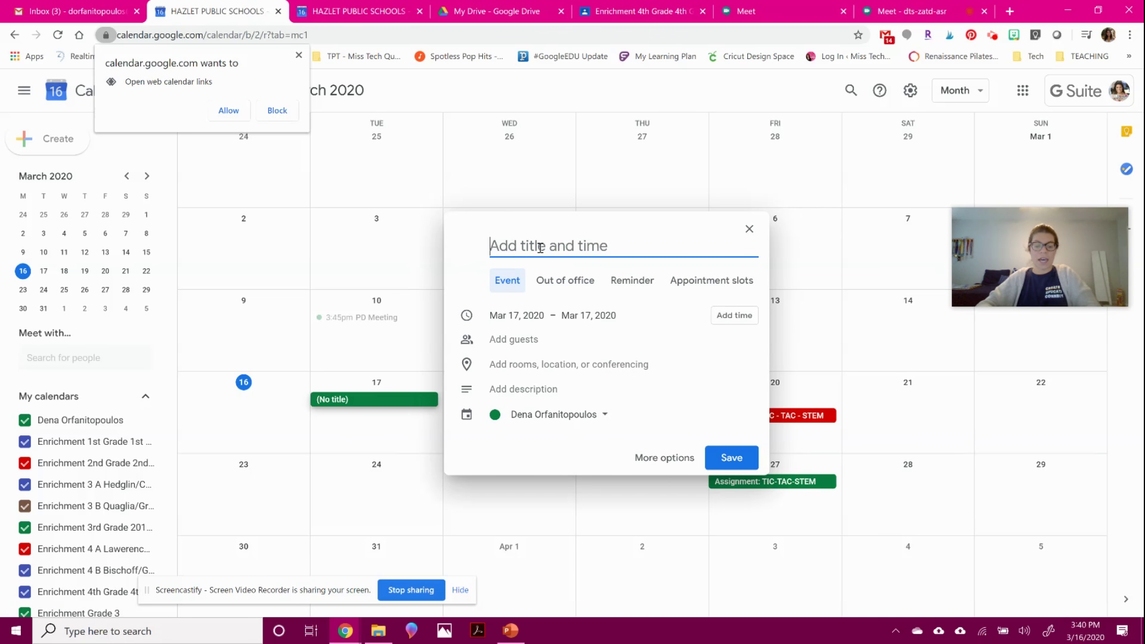
Title the Mar 17 event '3rd Grade' and set it to start at 10:00am
text(3rd Grade Math Meeting)
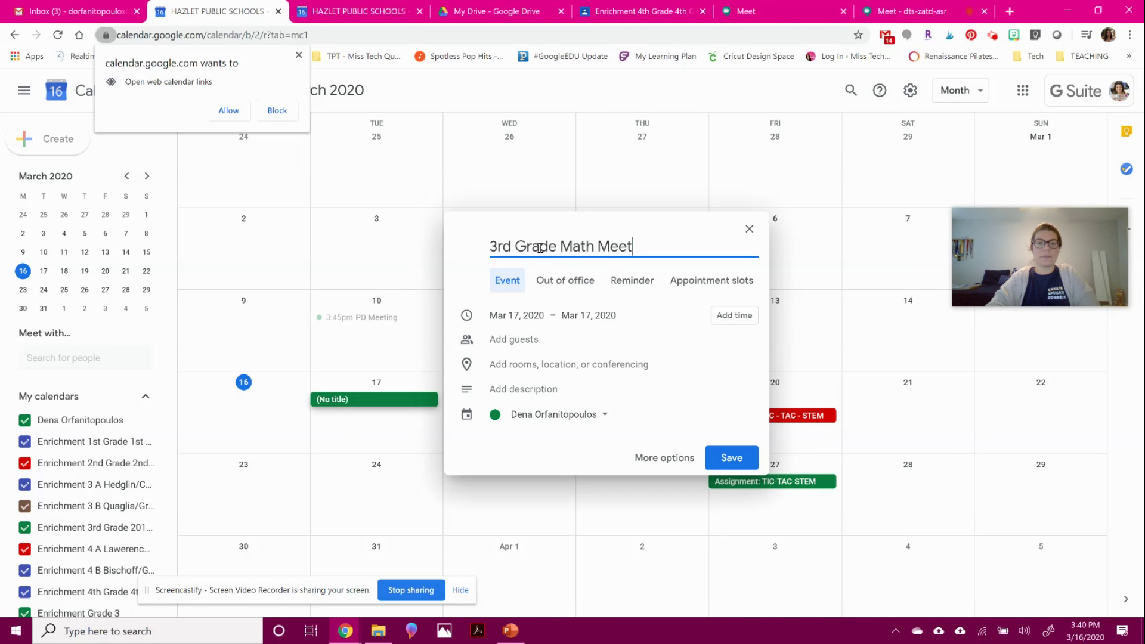
click(734, 316)
click(587, 322)
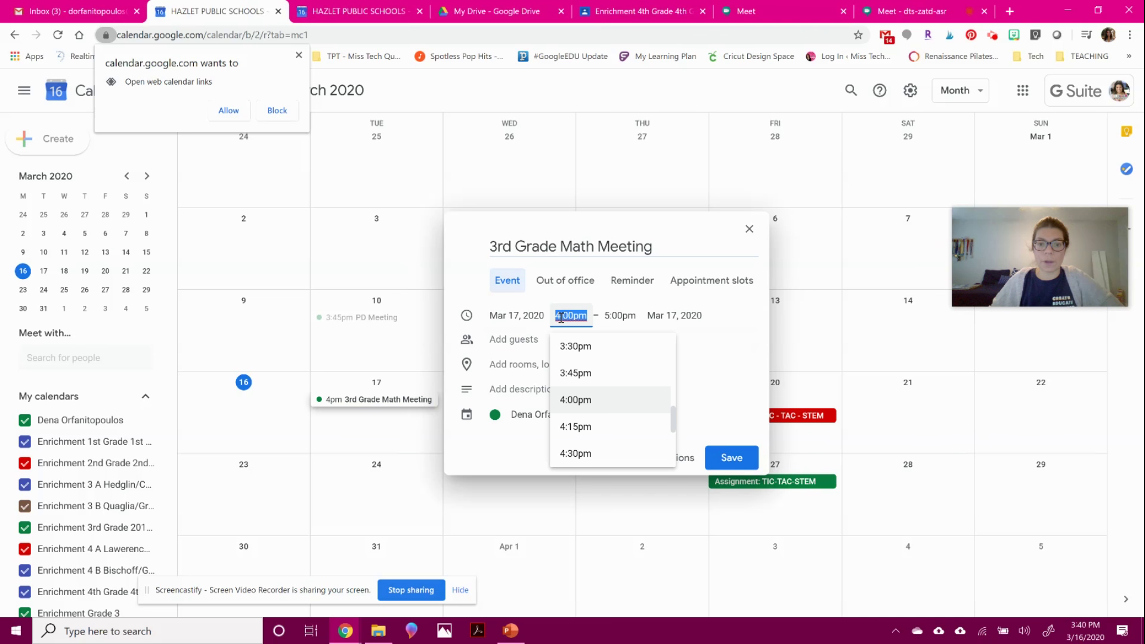
scroll(600, 378, up, 6)
scroll(598, 377, up, 5)
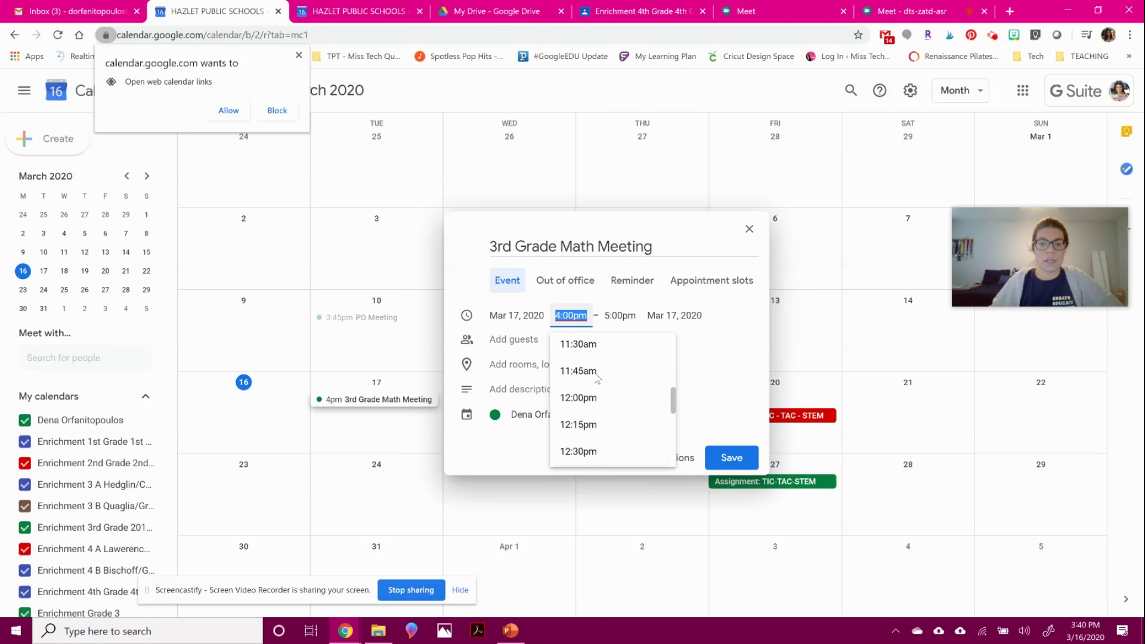
click(598, 361)
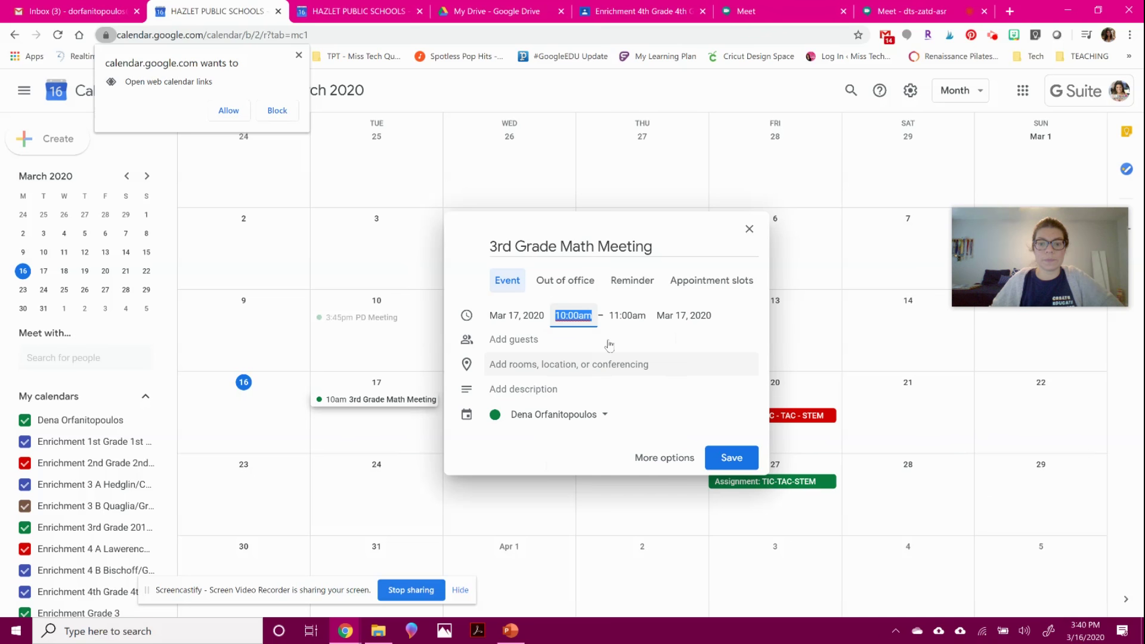
Add a Hangouts Meet video conferencing link to the event
click(523, 342)
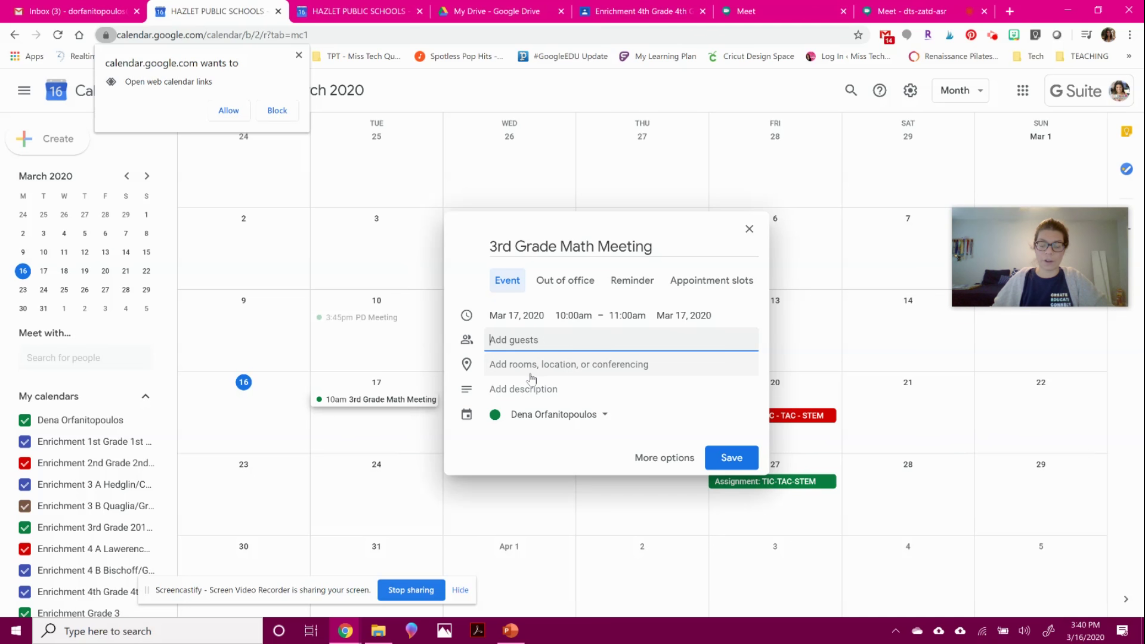
click(514, 365)
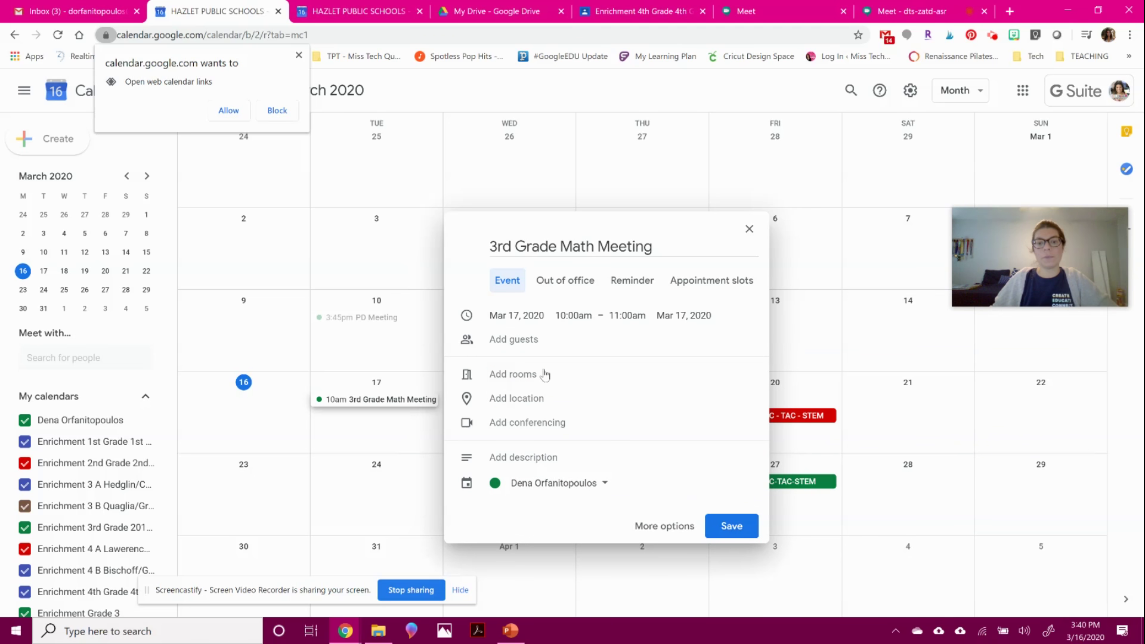
click(543, 423)
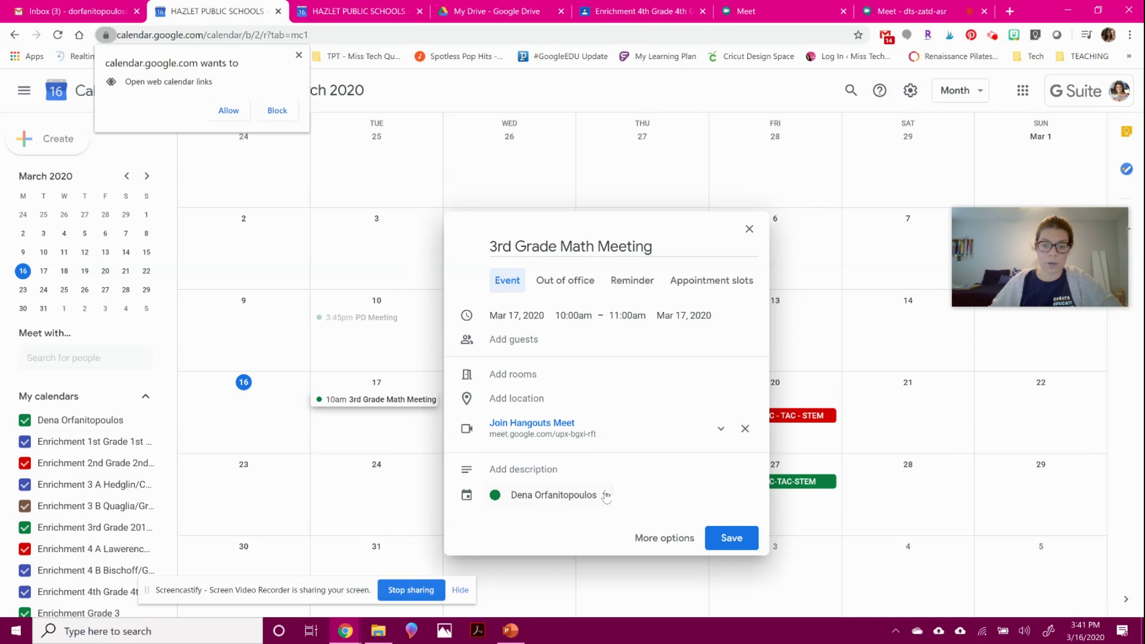
Open the full details editor for the 3rd Grade Math Meeting and begin its description
click(644, 540)
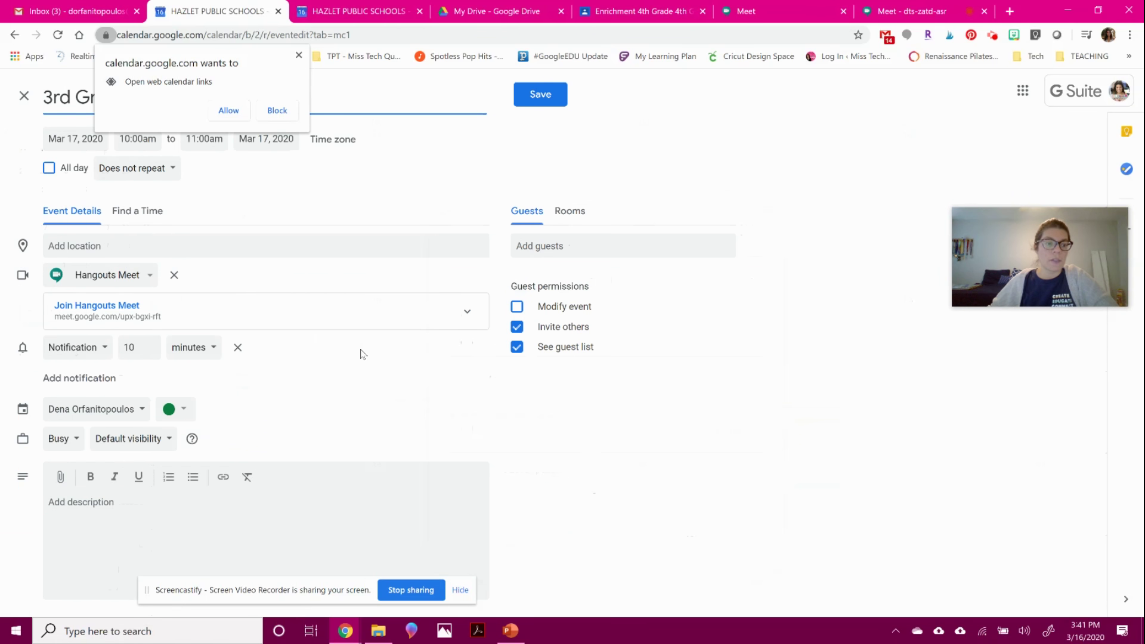
click(86, 503)
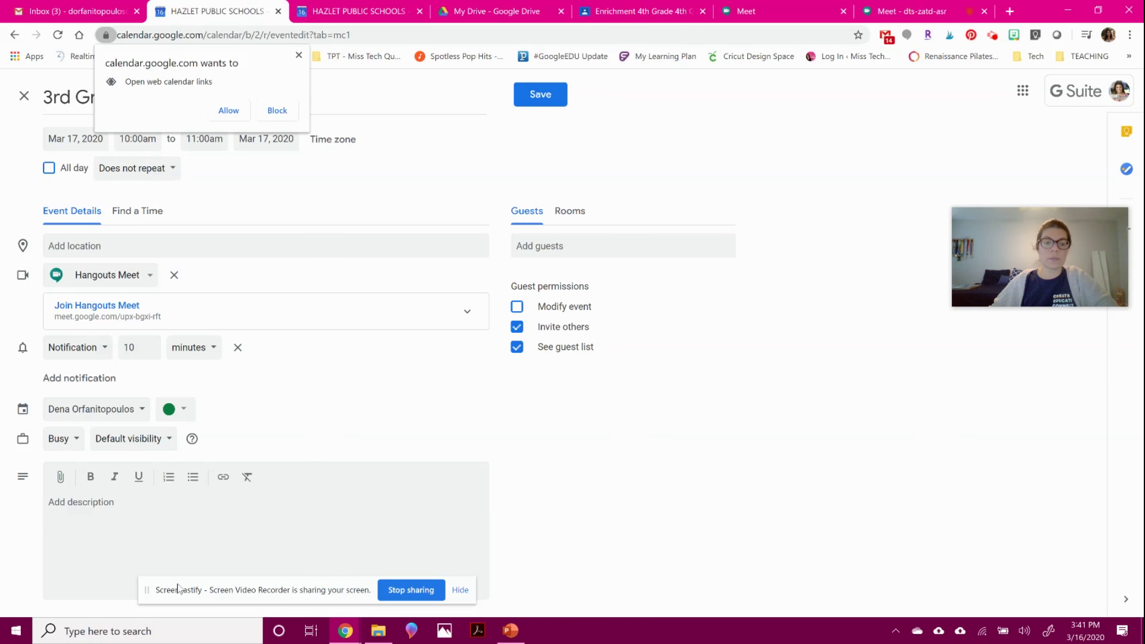
drag(178, 588, 597, 624)
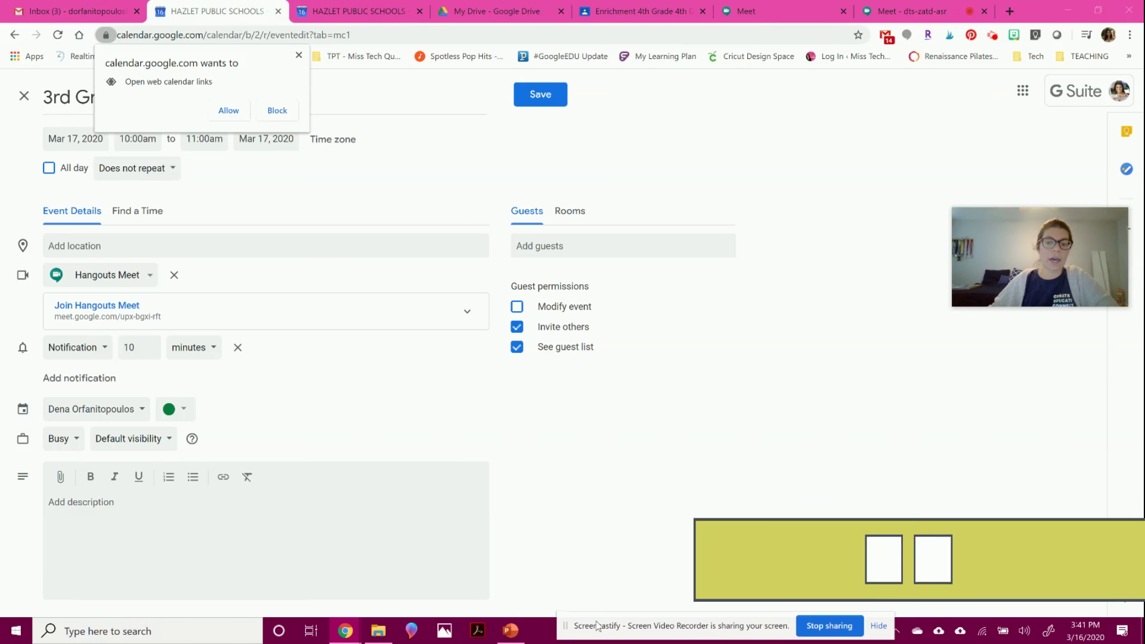
Attach the TIC-TAC-STEM Drive file and save the event for Mar 17 at 10am
click(62, 482)
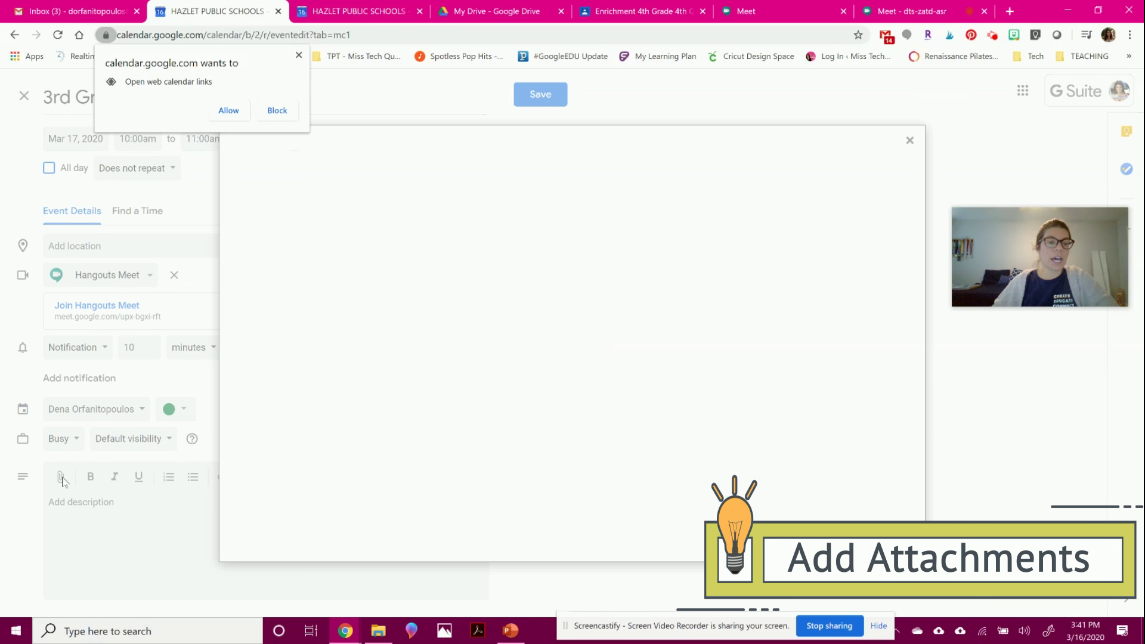
click(229, 111)
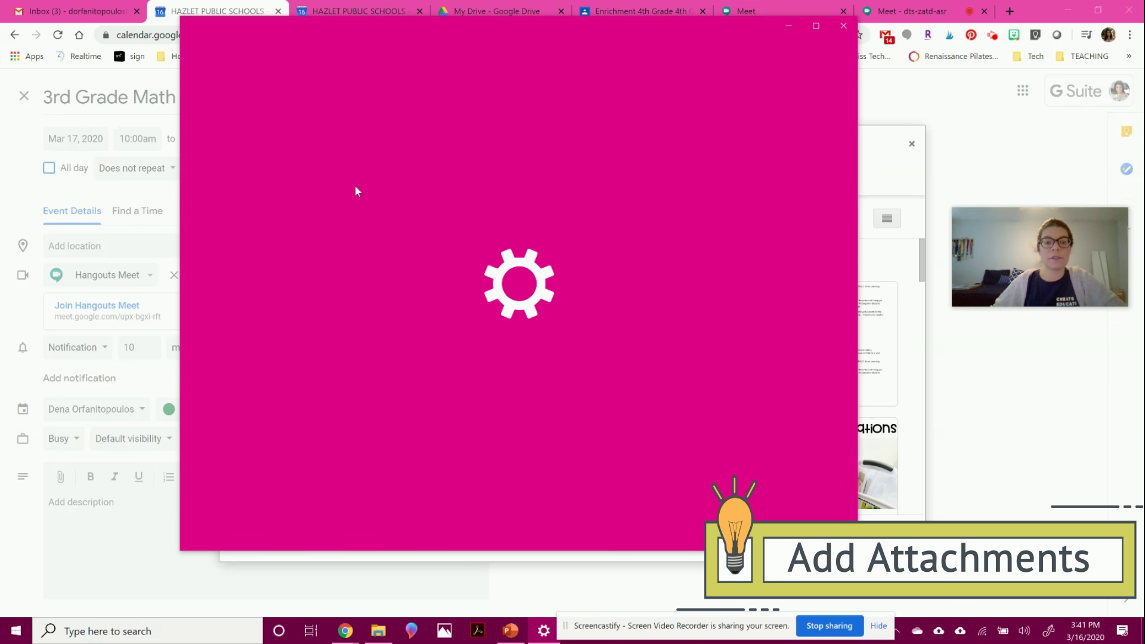
click(848, 31)
click(304, 362)
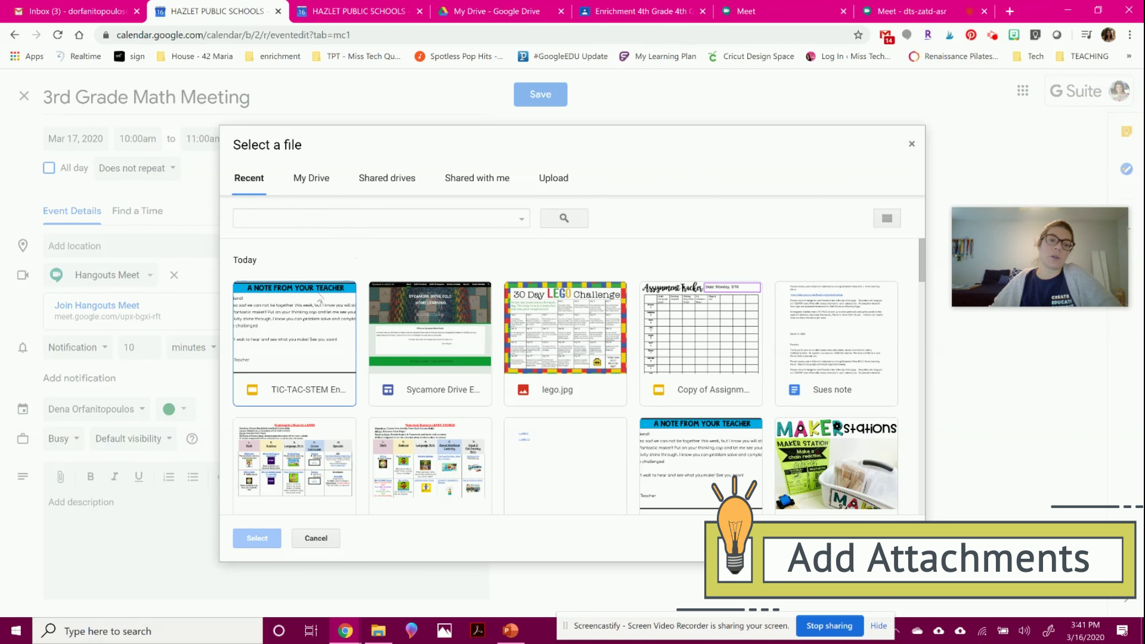
double_click(307, 317)
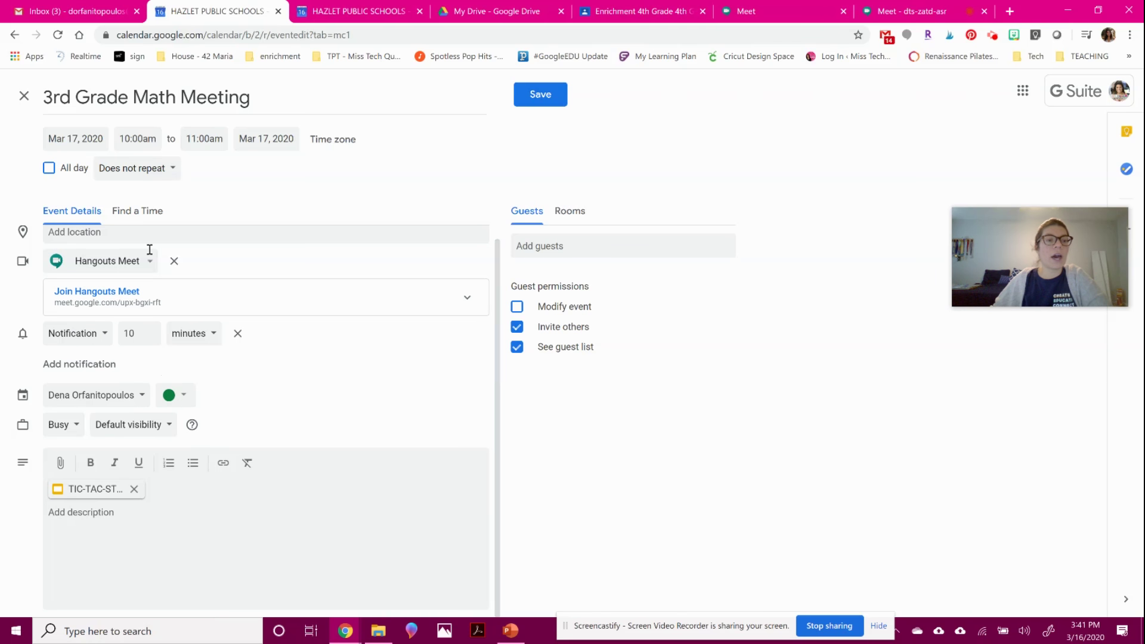
click(550, 93)
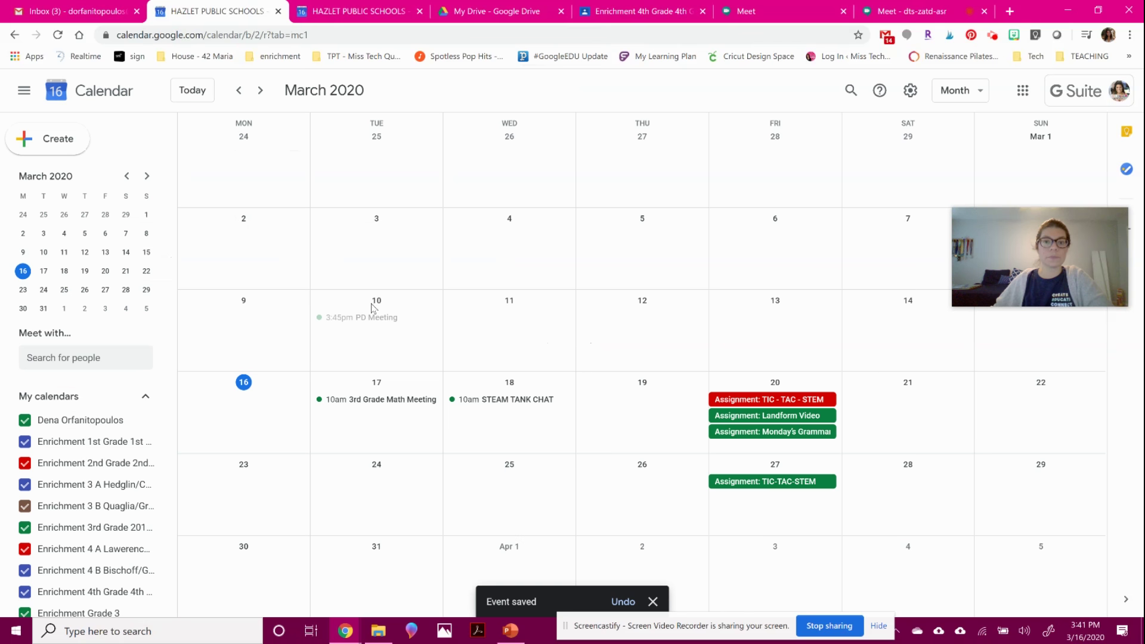
mouse_move(515, 639)
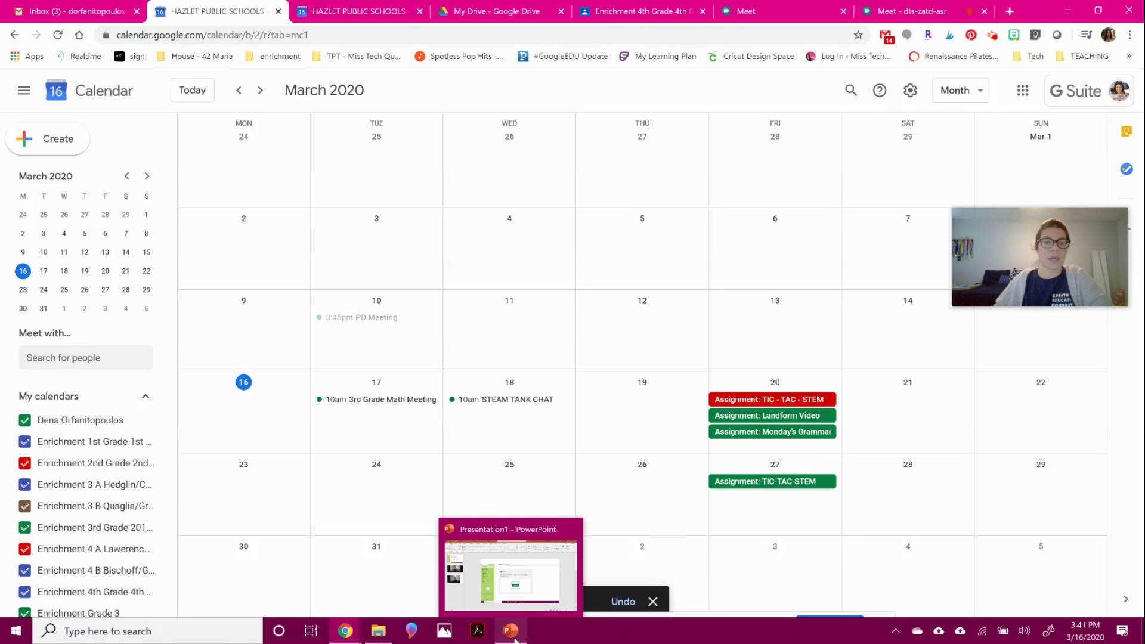
click(515, 632)
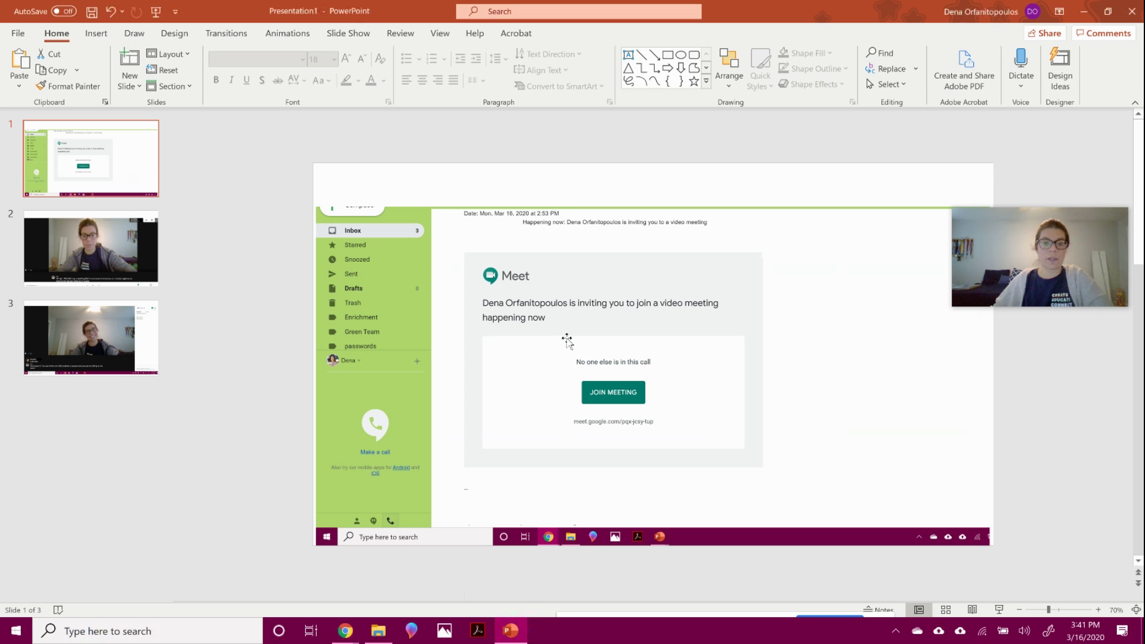
click(1098, 610)
click(1098, 609)
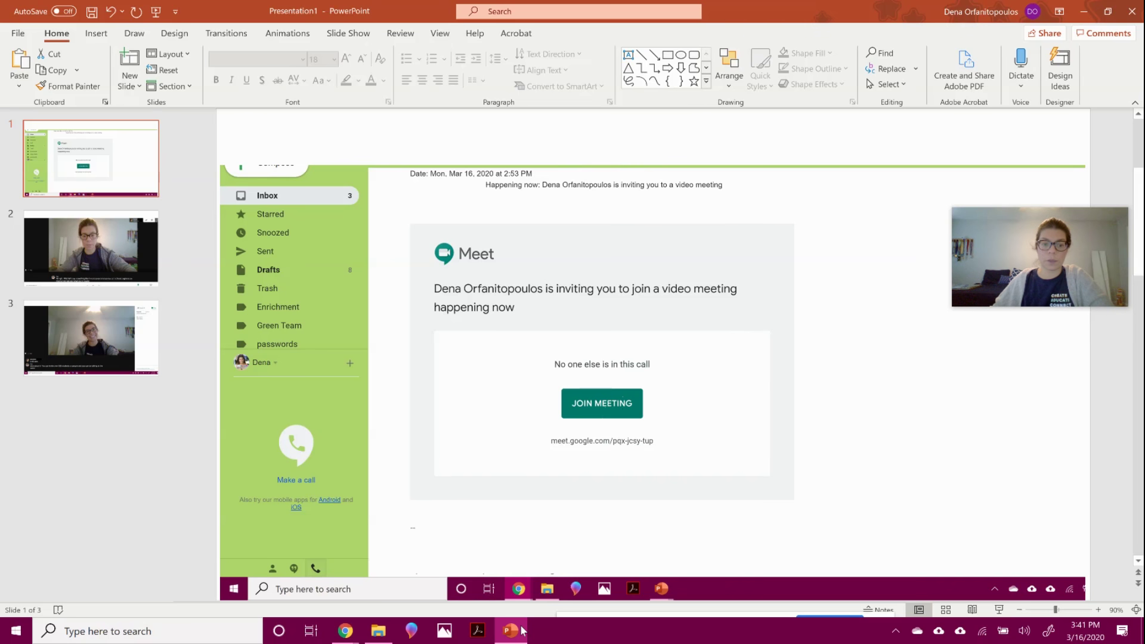
mouse_move(345, 630)
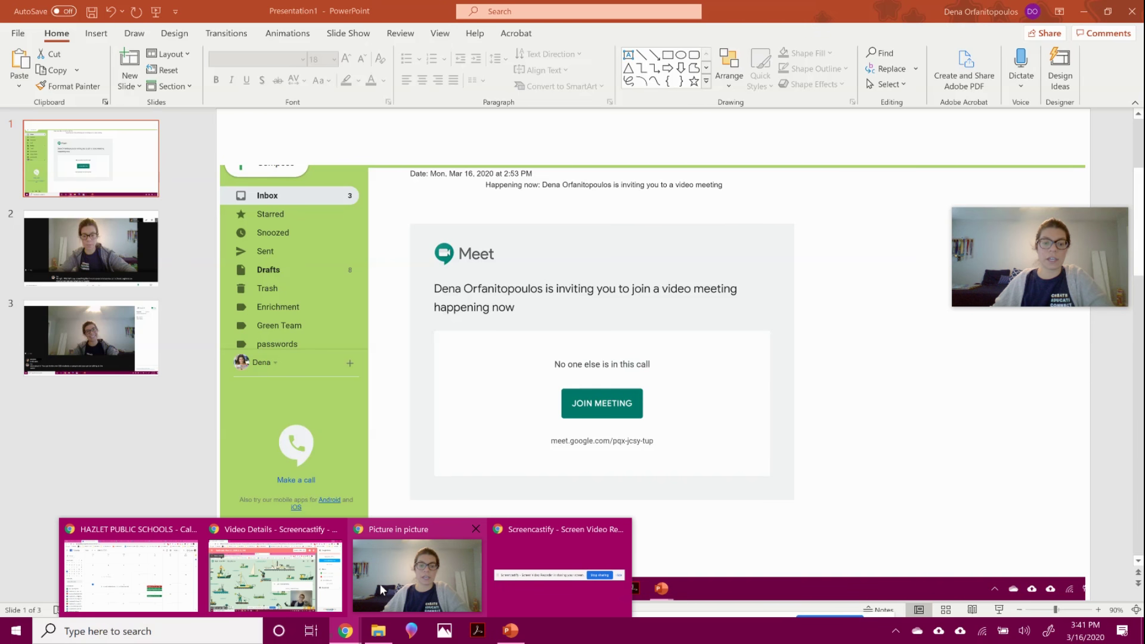
mouse_move(373, 589)
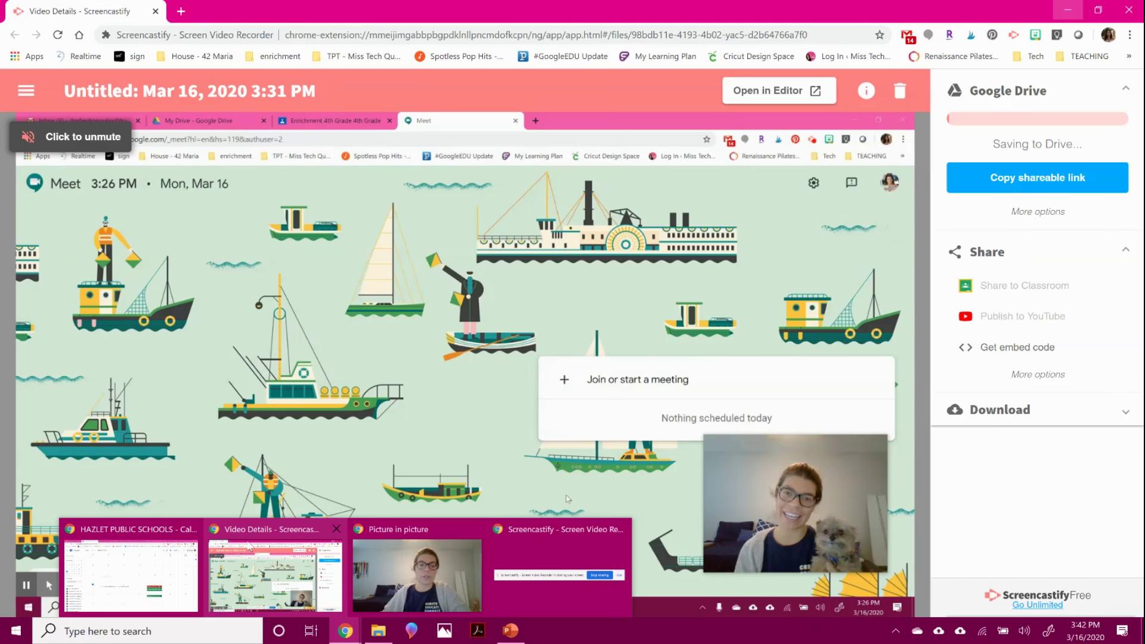
click(250, 545)
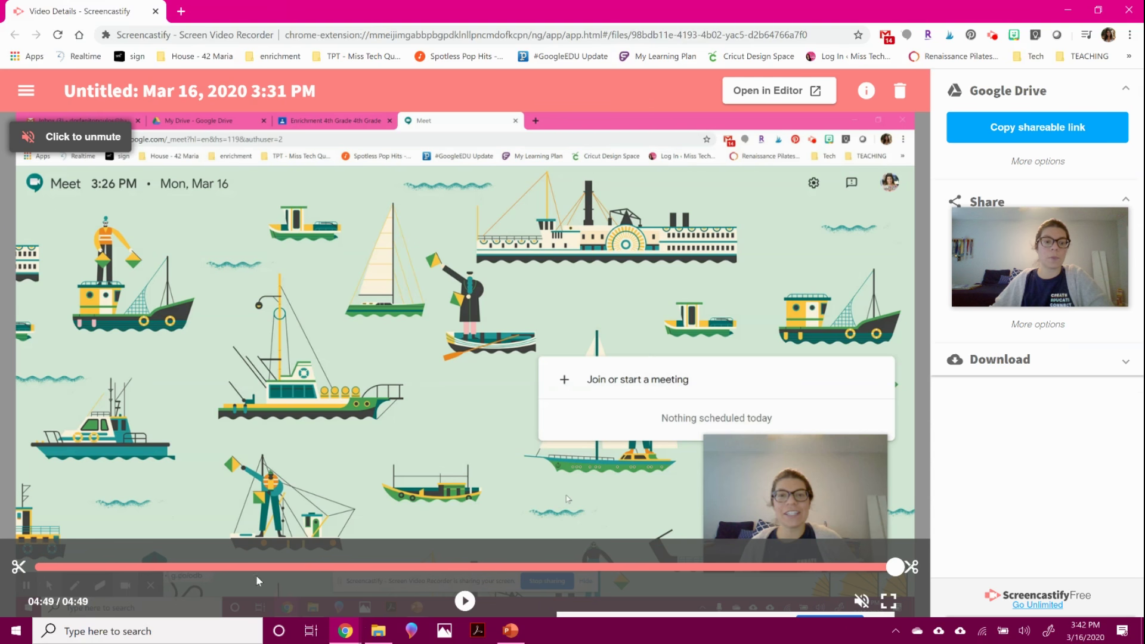
mouse_move(356, 626)
click(173, 567)
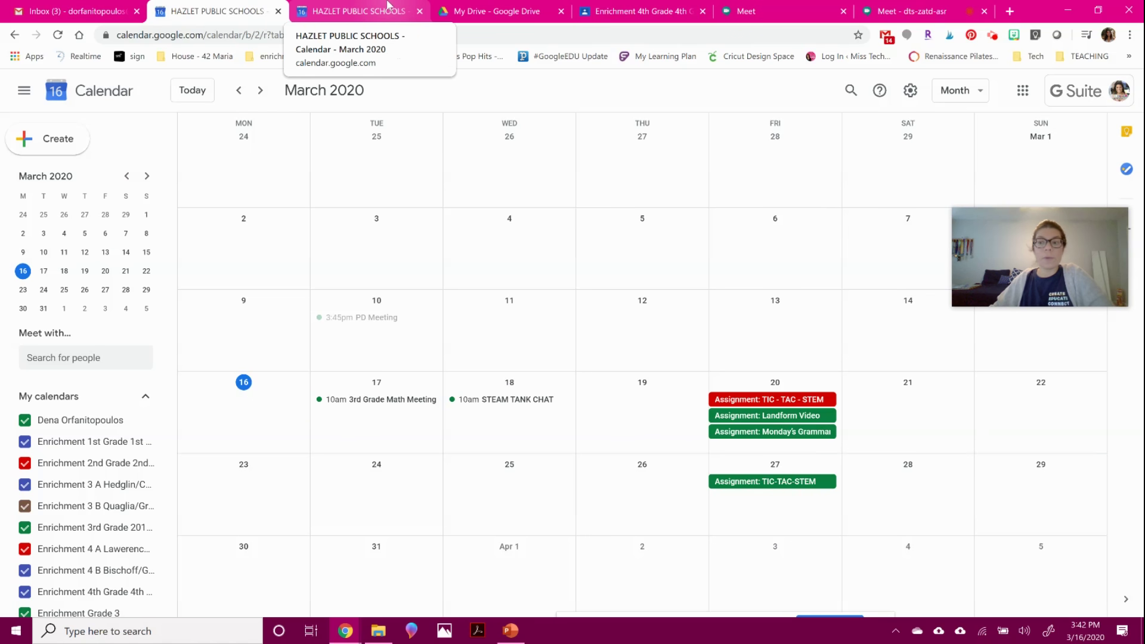
click(894, 13)
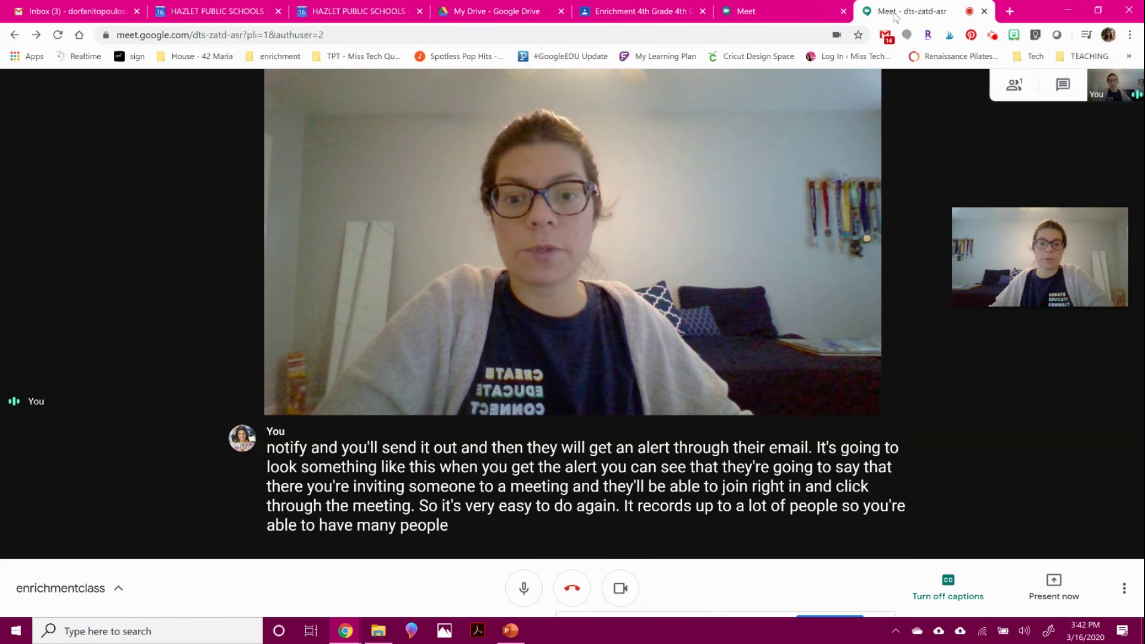
Turn off live captions in the enrichmentclass call, glance at More options, then leave the meeting
click(950, 587)
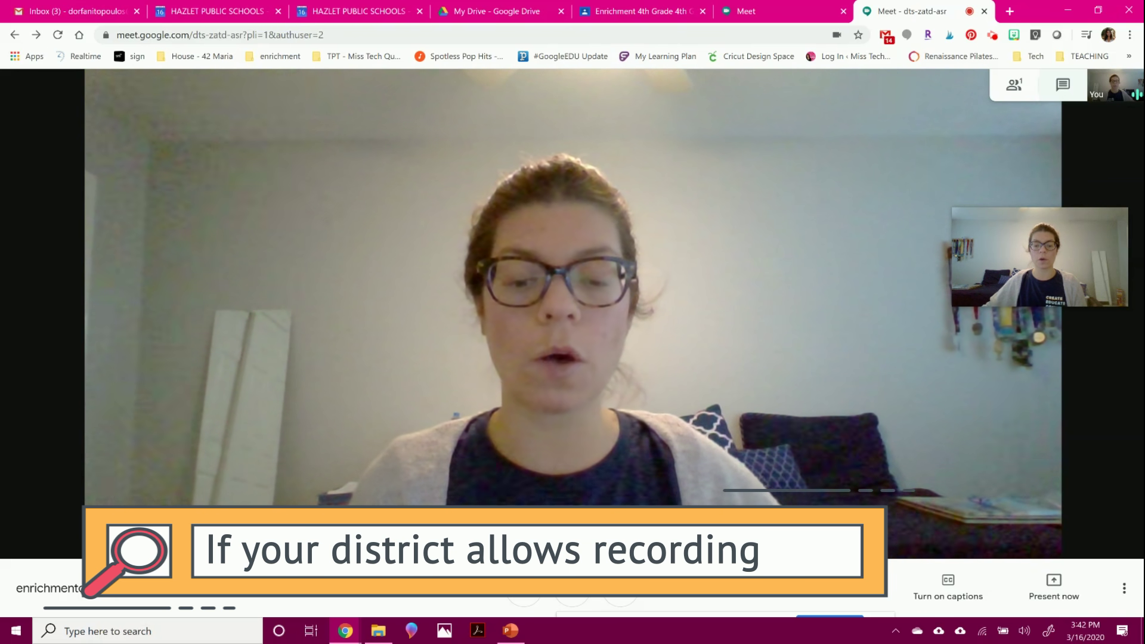
click(1123, 592)
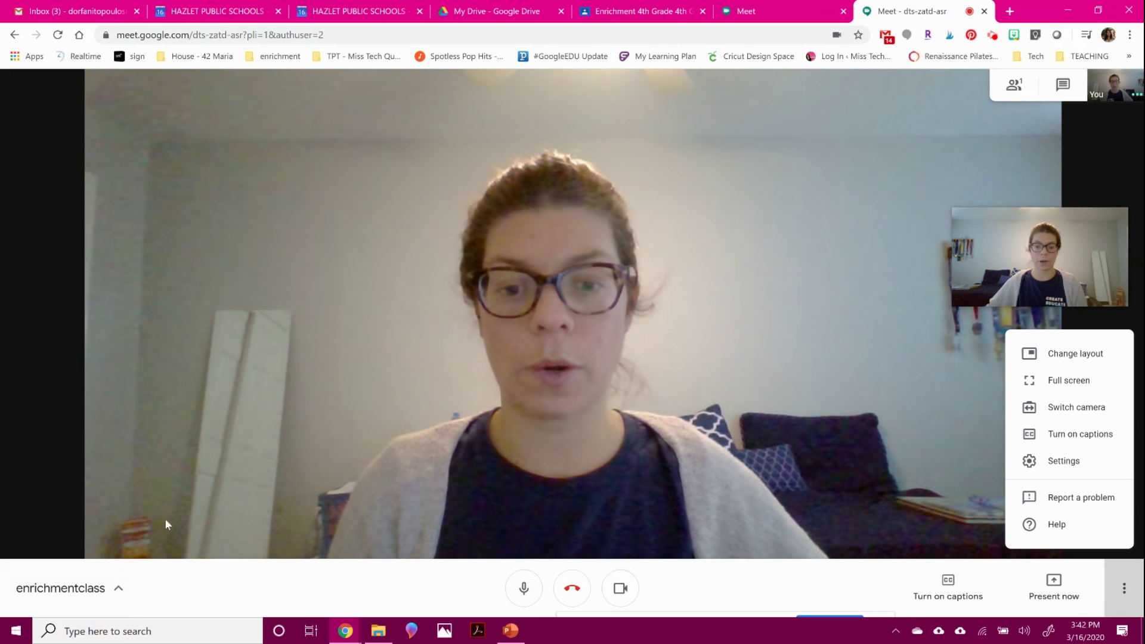
click(823, 599)
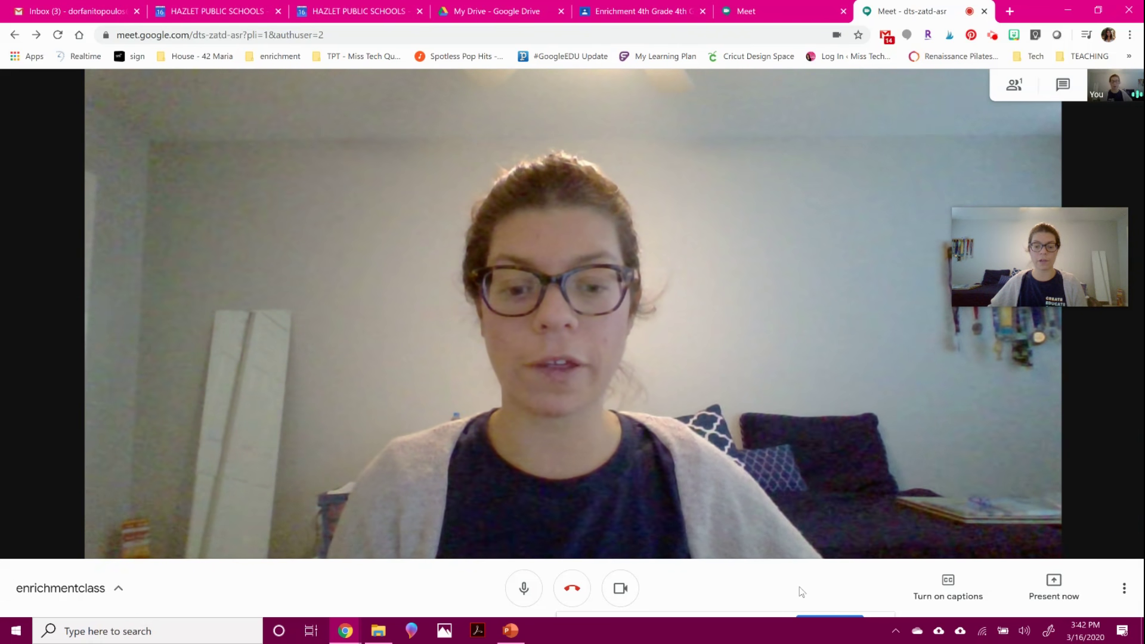
click(573, 588)
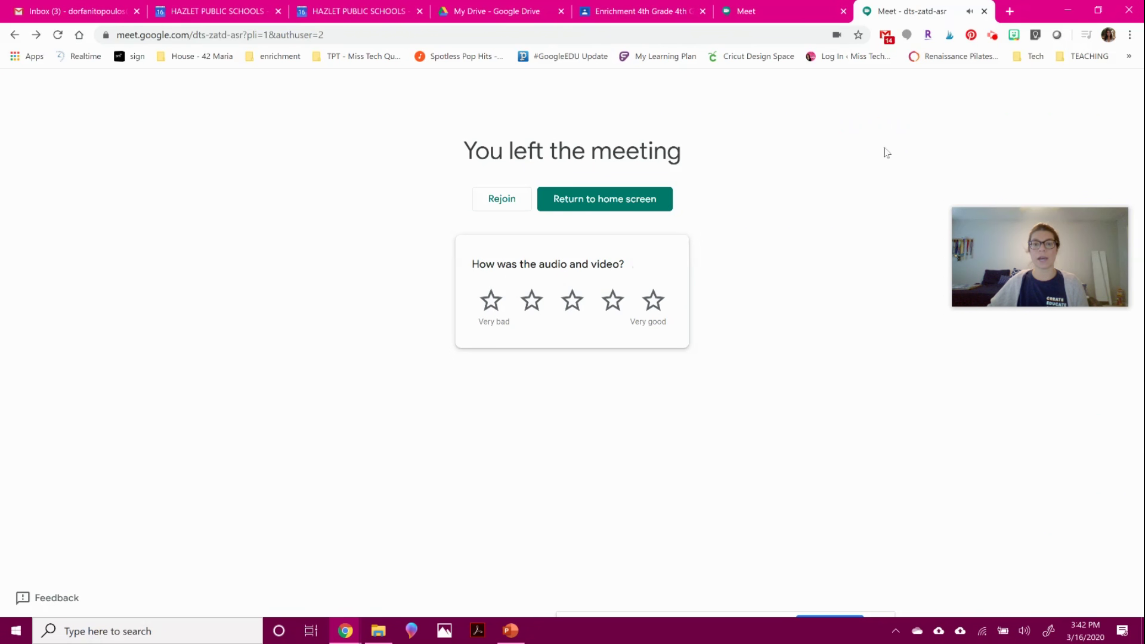
Close the finished meeting's browser tab to return to the Meet home page
click(984, 11)
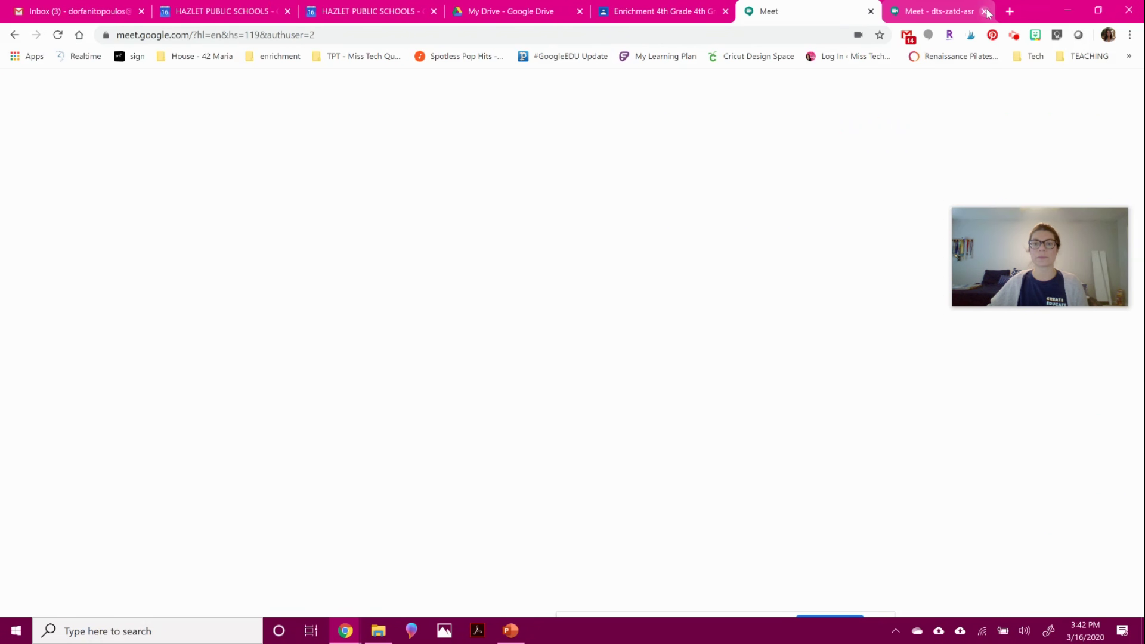